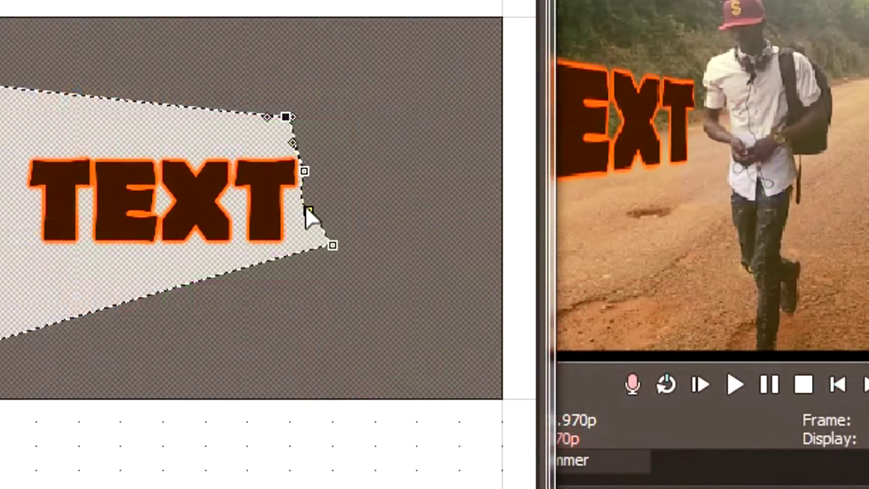
- Move the playhead to 00:00:58.02, where the walking shot with the TEXT title begins
click(302, 208)
drag(299, 210, 371, 220)
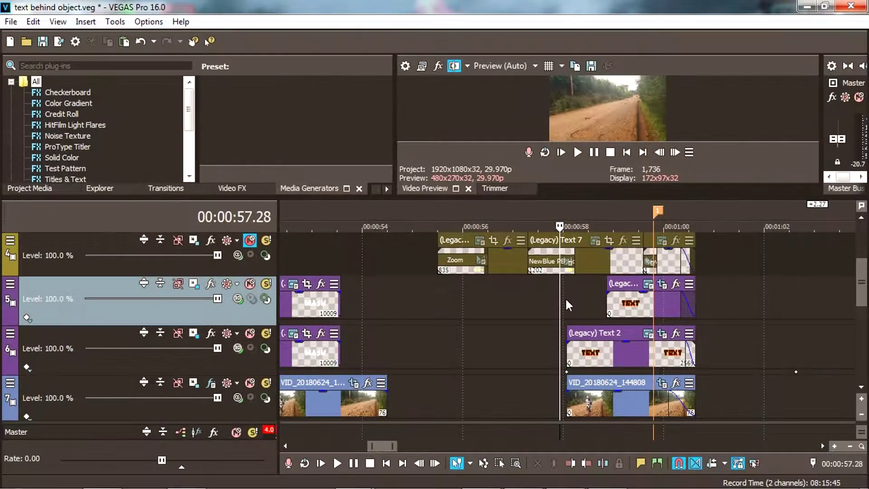
click(564, 297)
scroll(639, 314, up, 3)
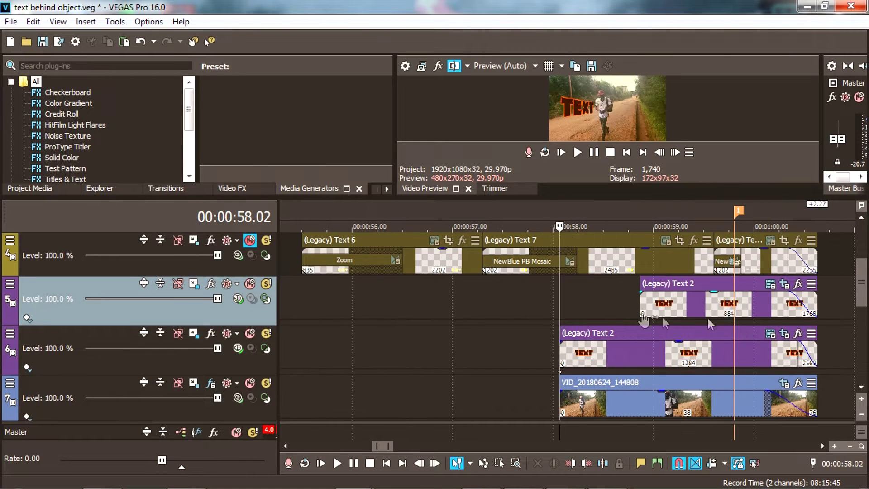
- Mute sound-effects audio track 8
drag(861, 302, 861, 312)
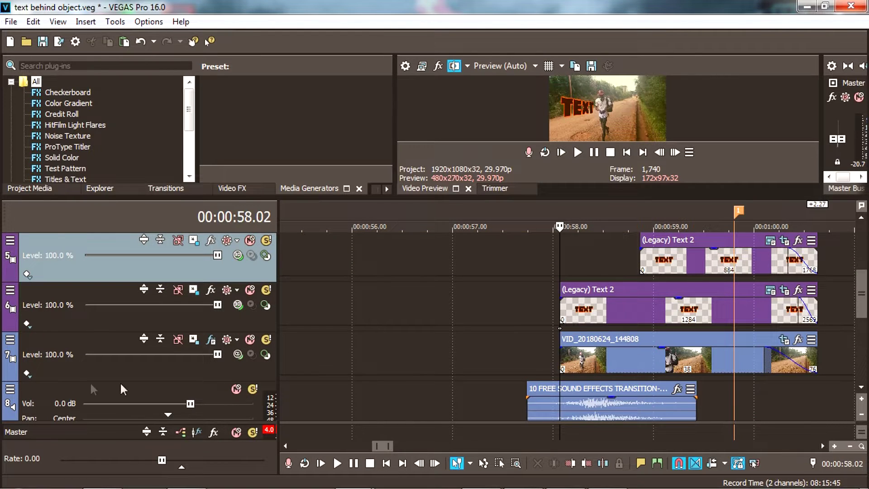
click(236, 388)
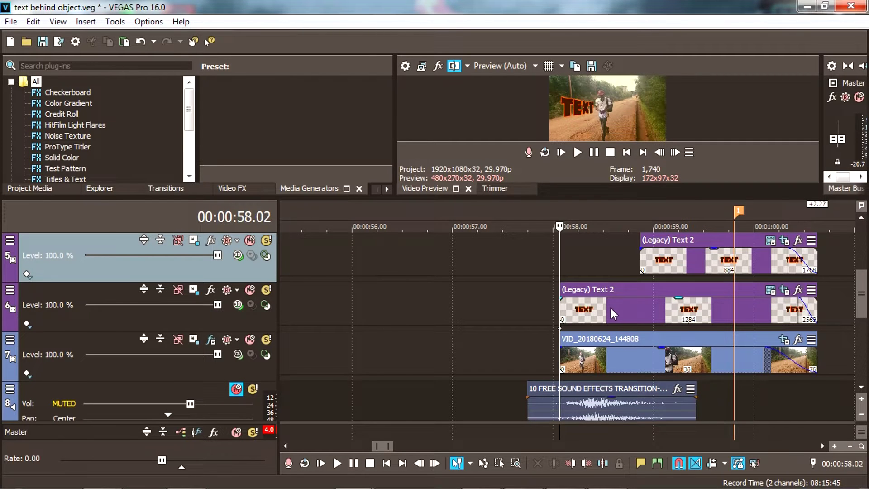
scroll(611, 308, up, 2)
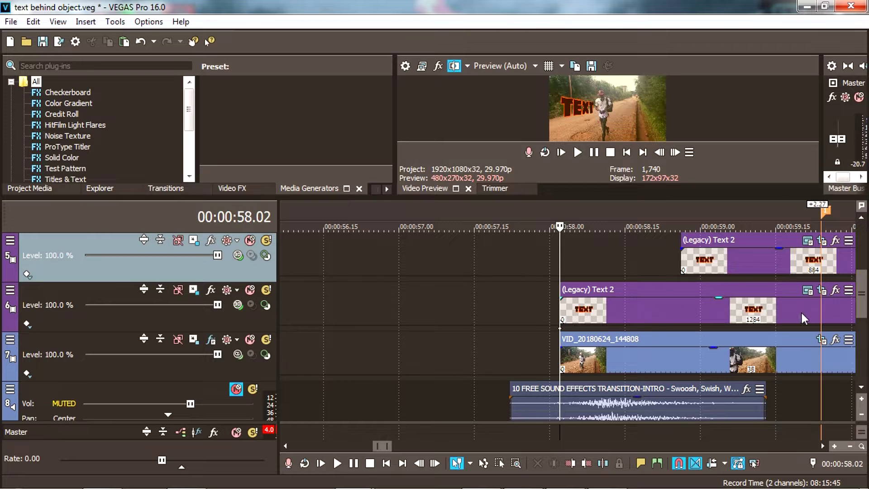
- Open Event Pan/Crop for the (Legacy) Text 2 event and select its mask path
click(823, 295)
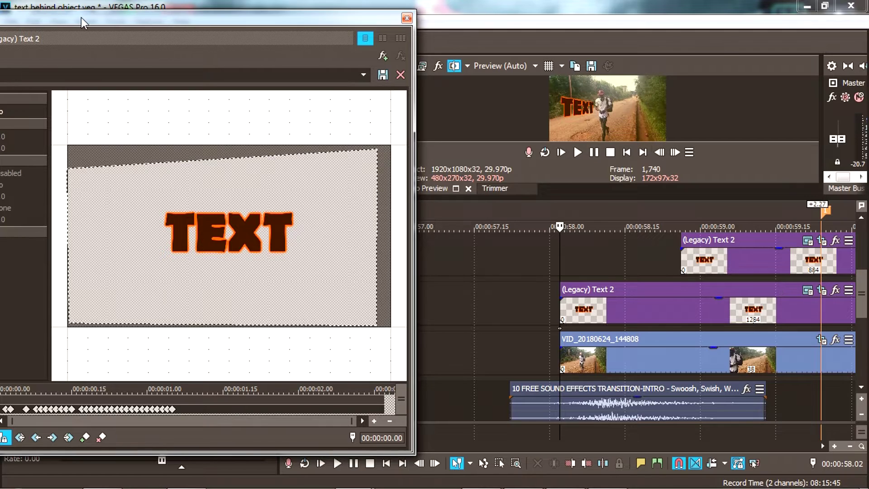
drag(84, 19, 240, 10)
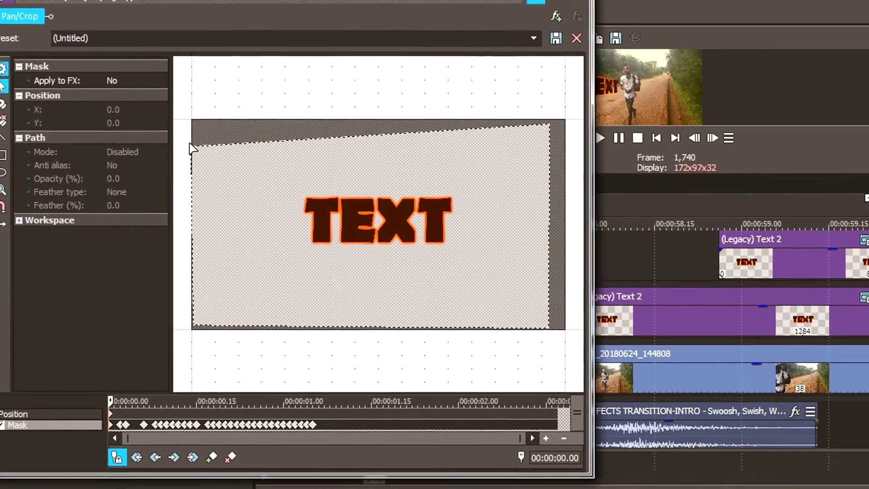
click(191, 145)
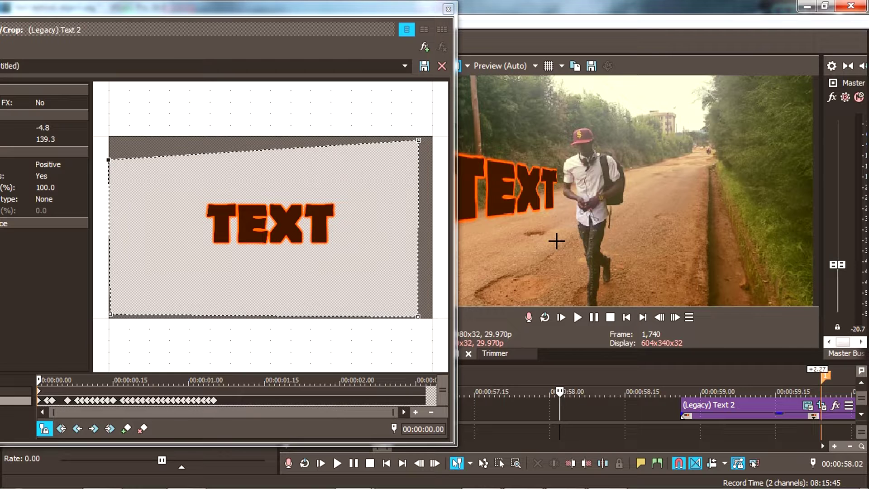
- Keep Sync Cursor on and scrub the mask keyframes from the clip's first frame
click(45, 429)
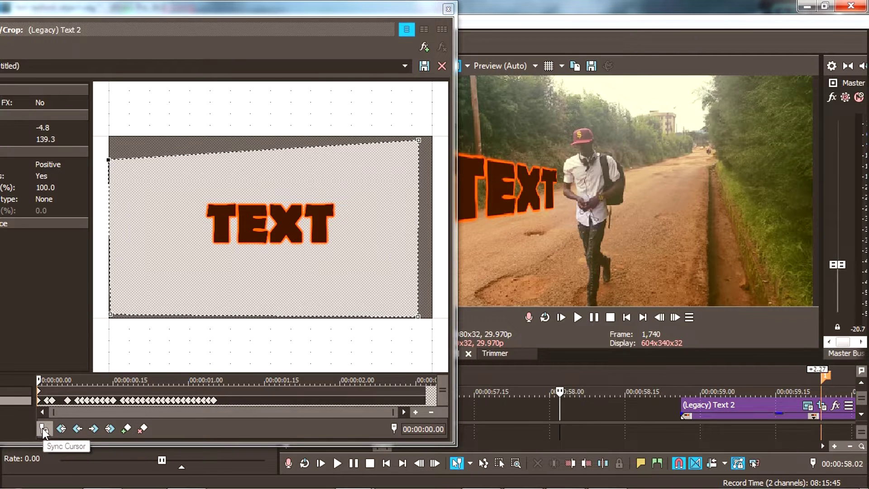
click(43, 429)
click(37, 380)
drag(72, 380, 138, 389)
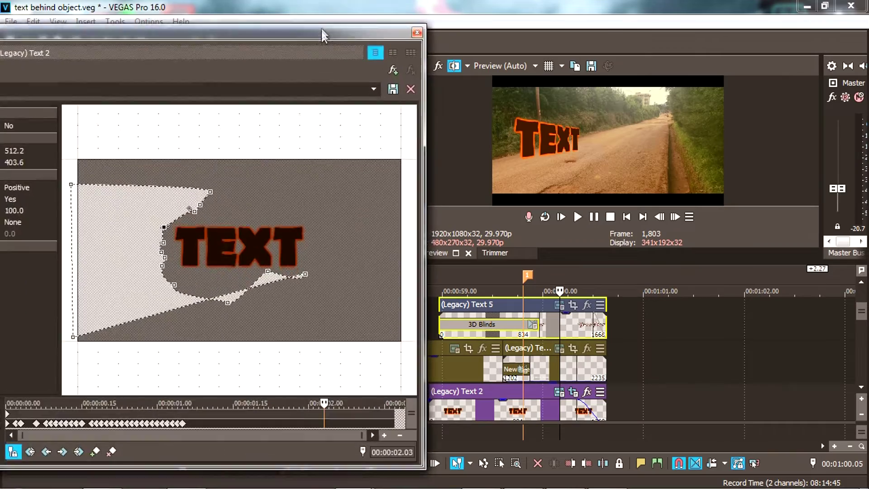
drag(323, 36, 323, 21)
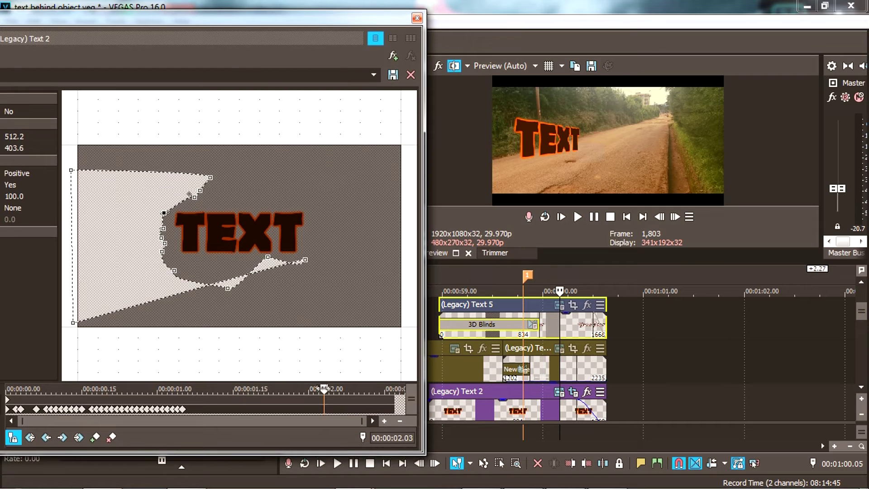
drag(324, 388, 7, 397)
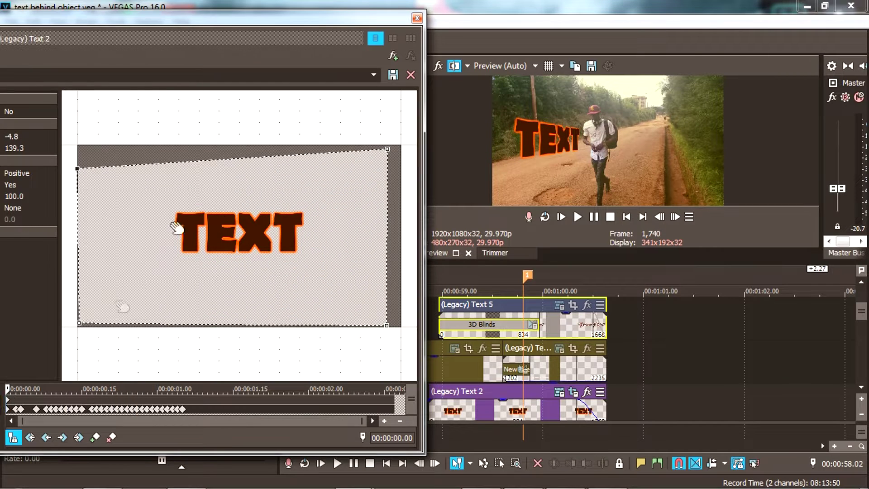
drag(182, 30, 249, 21)
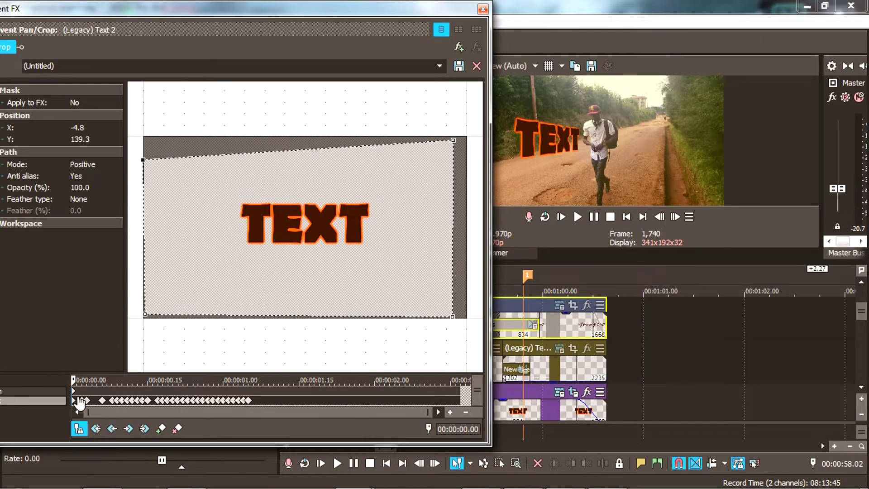
drag(74, 379, 76, 377)
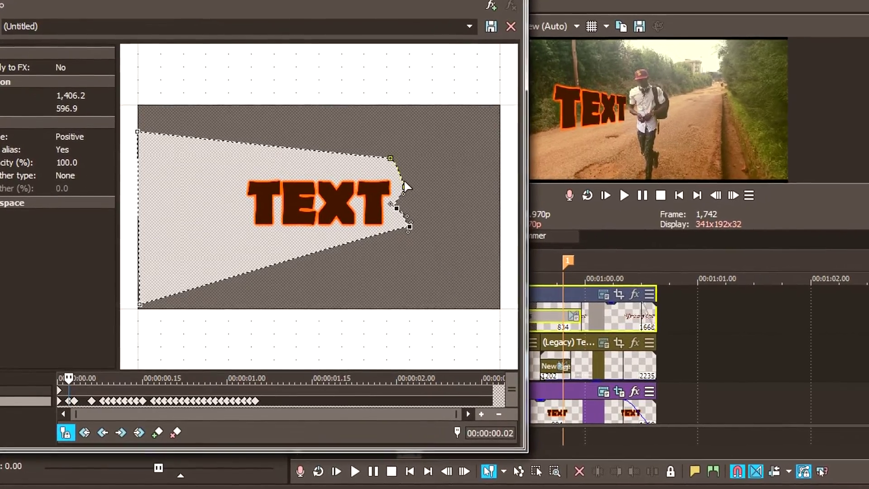
- Drag the mask points beside the T and at the top against the walker's edge
click(398, 189)
mouse_move(409, 179)
mouse_down()
mouse_move(401, 181)
mouse_move(409, 171)
mouse_up()
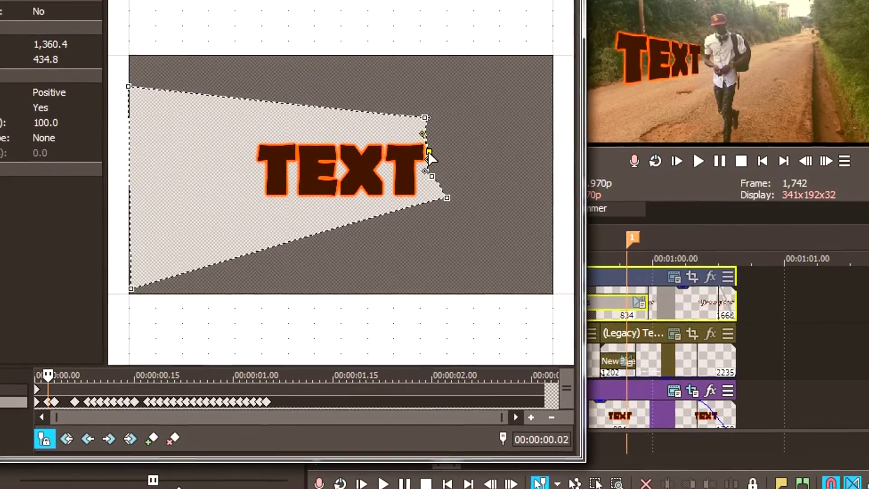
drag(433, 110, 425, 110)
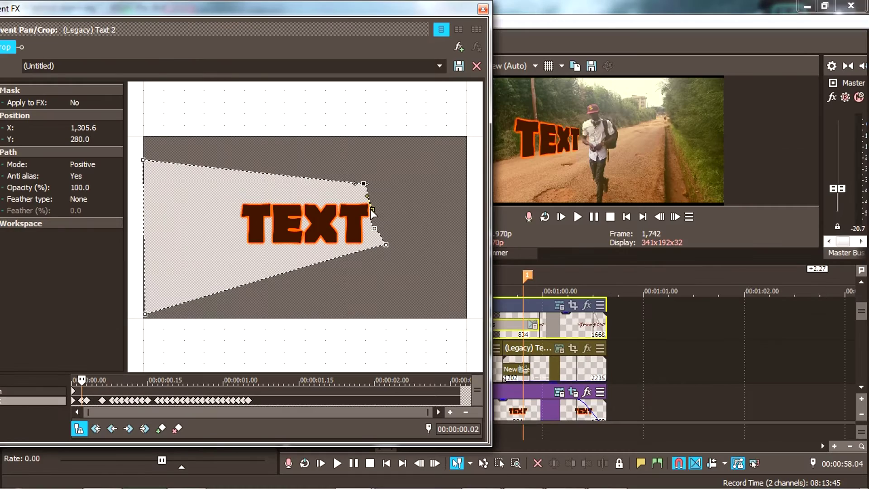
drag(588, 262, 579, 354)
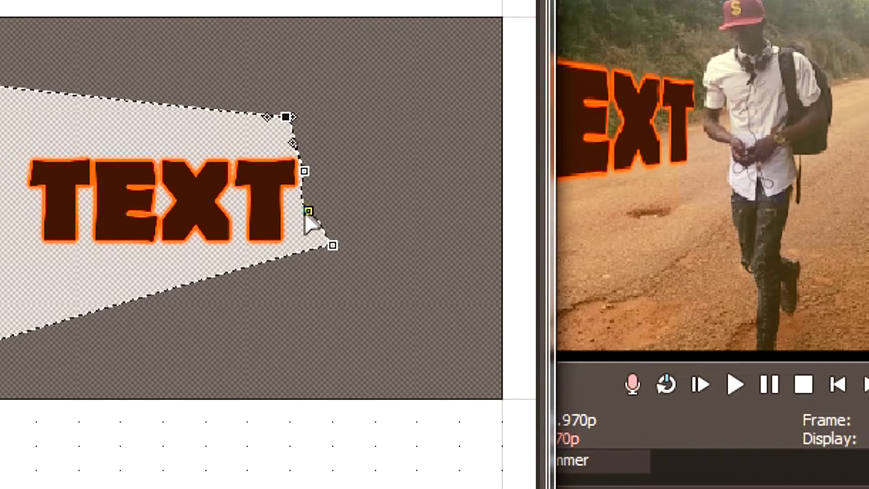
click(308, 212)
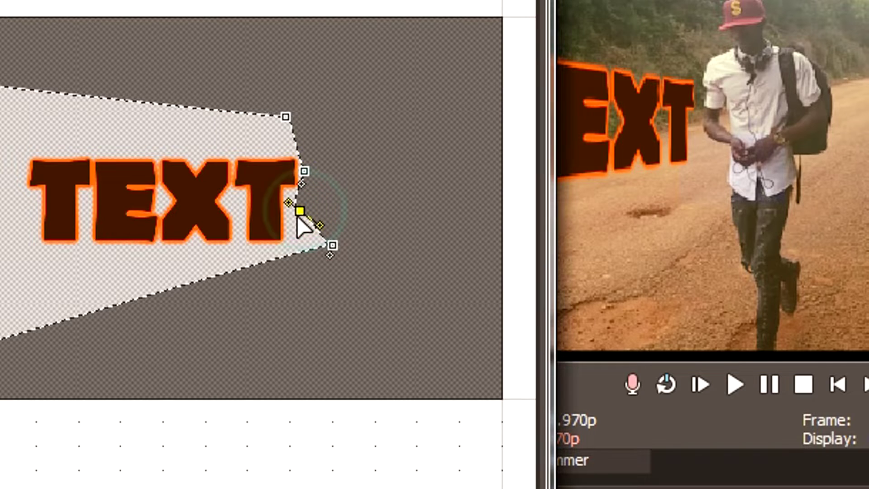
drag(329, 246, 292, 270)
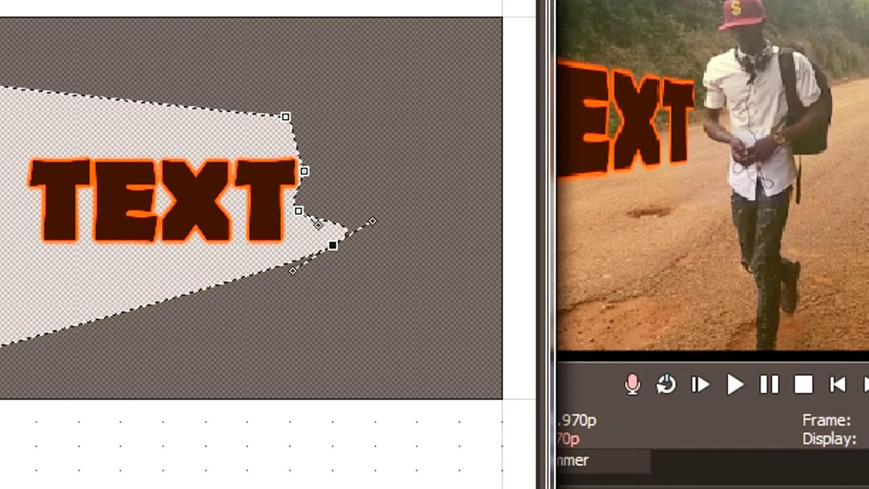
- On the next frame, bend the mask edge below and around the letter T
click(86, 401)
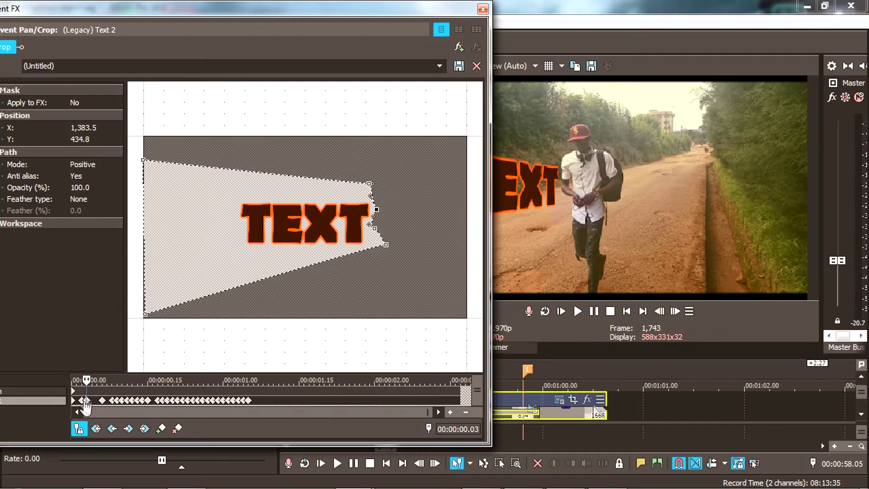
click(86, 403)
drag(86, 379, 96, 379)
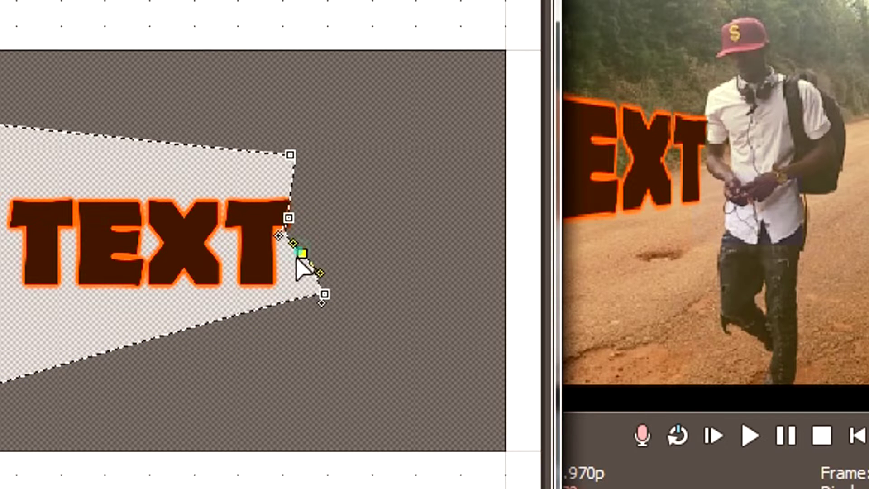
drag(295, 248, 278, 253)
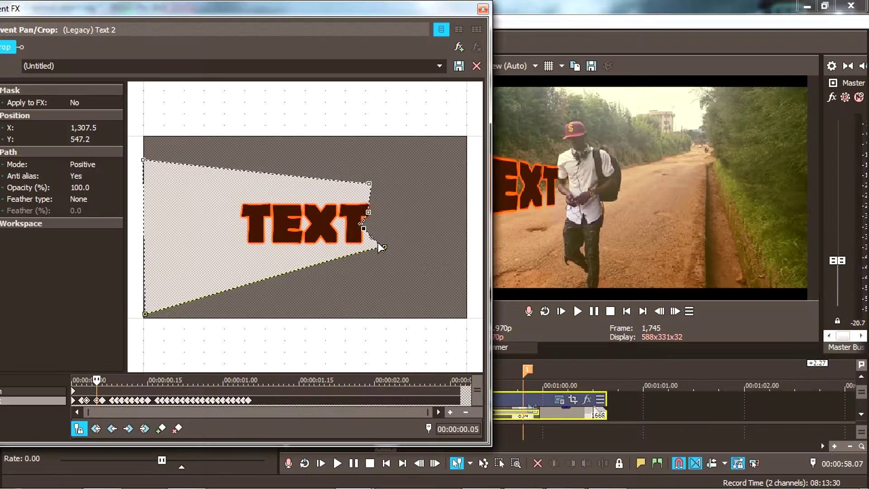
drag(375, 244, 364, 248)
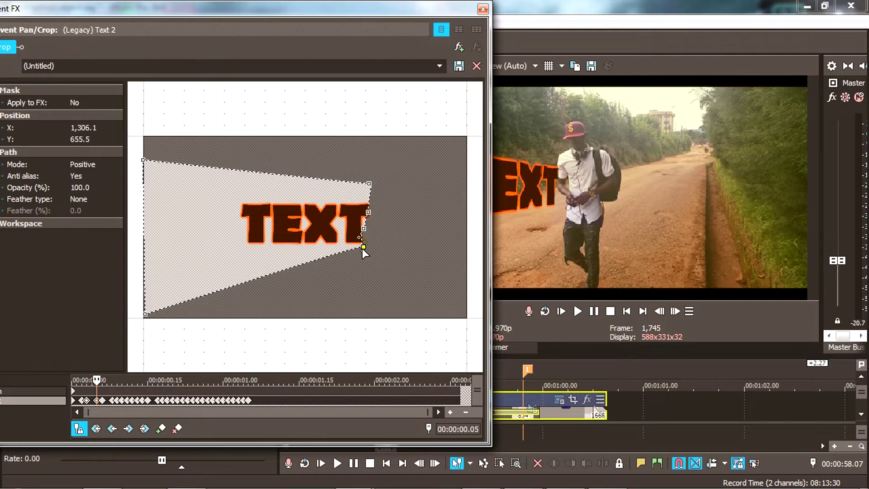
- On the next frame, adjust the mask points beside and below the T
click(367, 211)
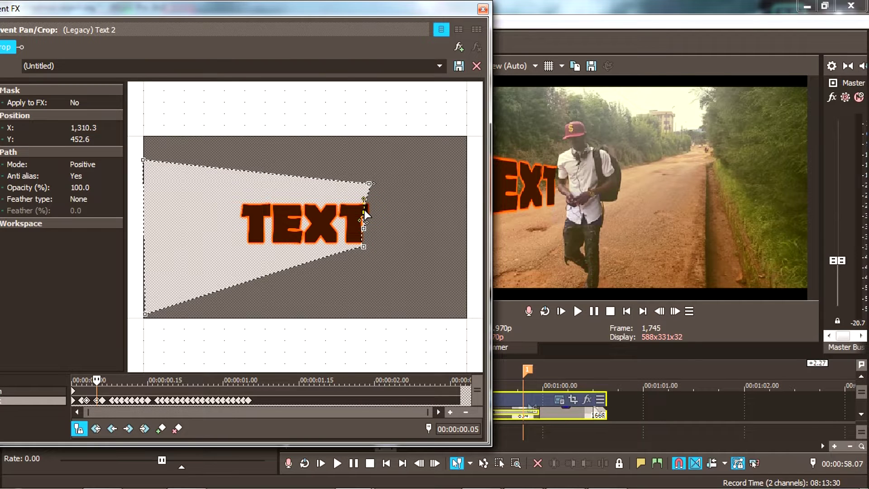
click(102, 400)
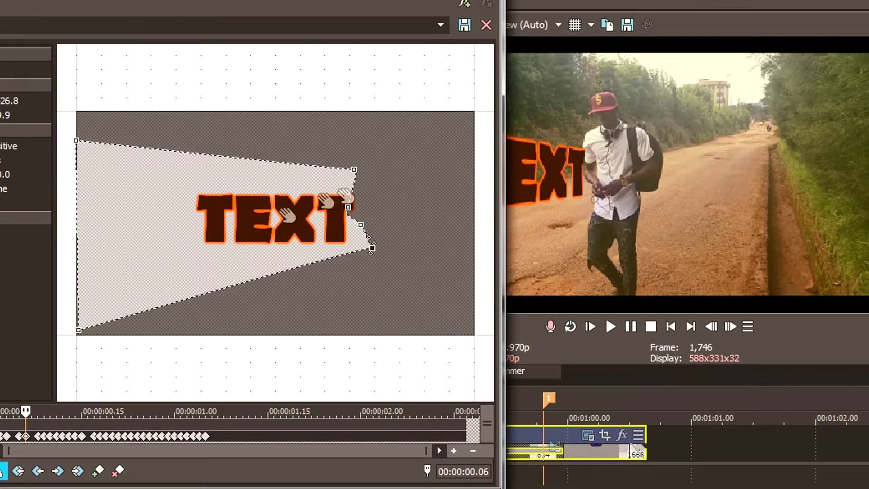
click(349, 193)
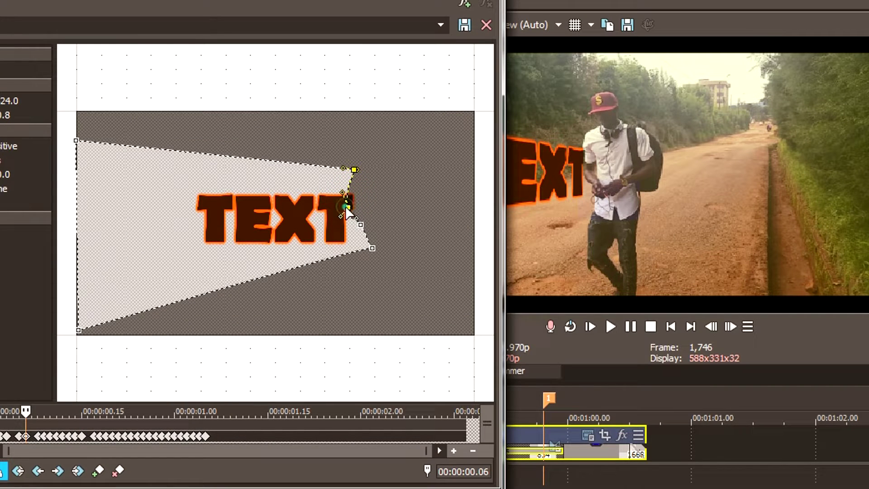
click(346, 207)
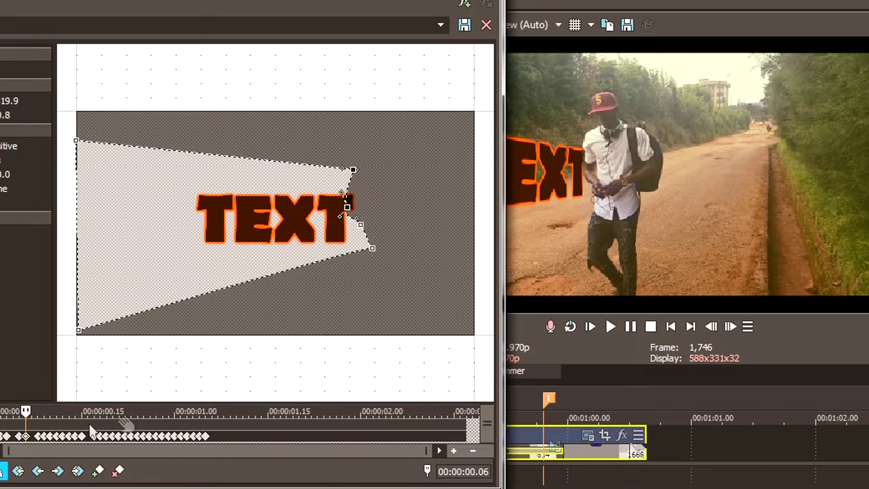
click(25, 446)
- Step through frames to about 00:00:01.00, straightening the mask curve beside the T
drag(26, 411, 38, 411)
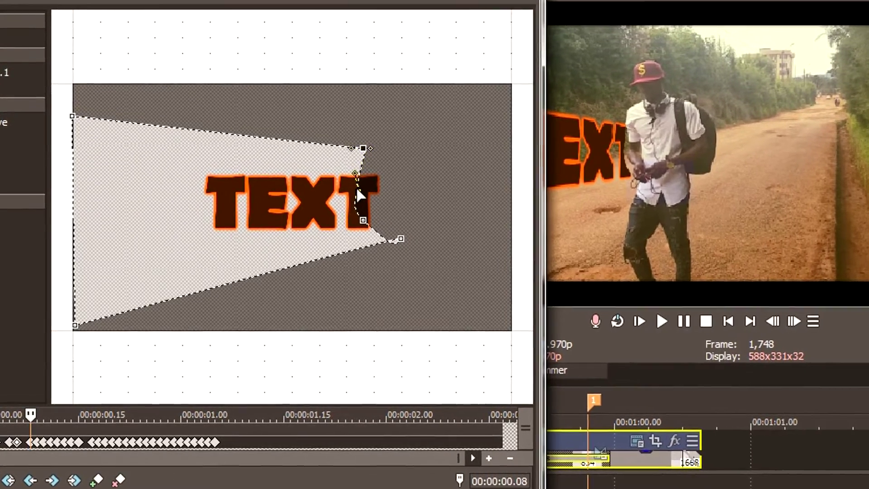
click(355, 193)
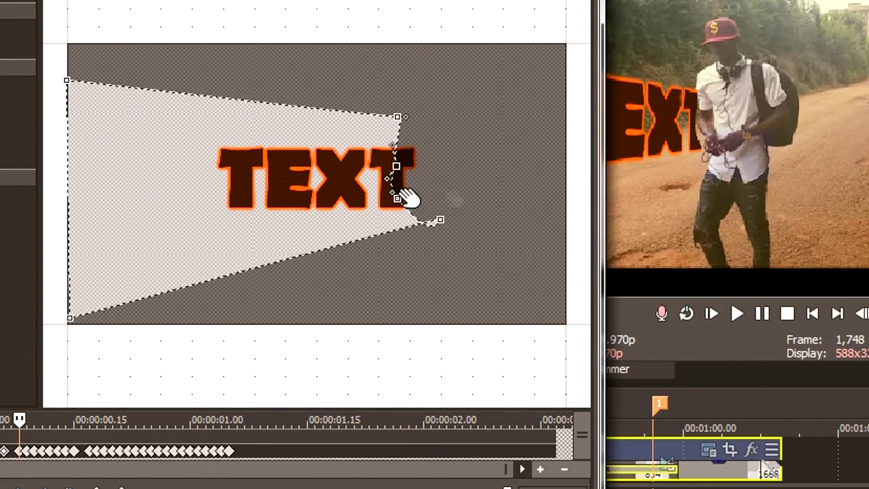
drag(19, 420, 218, 437)
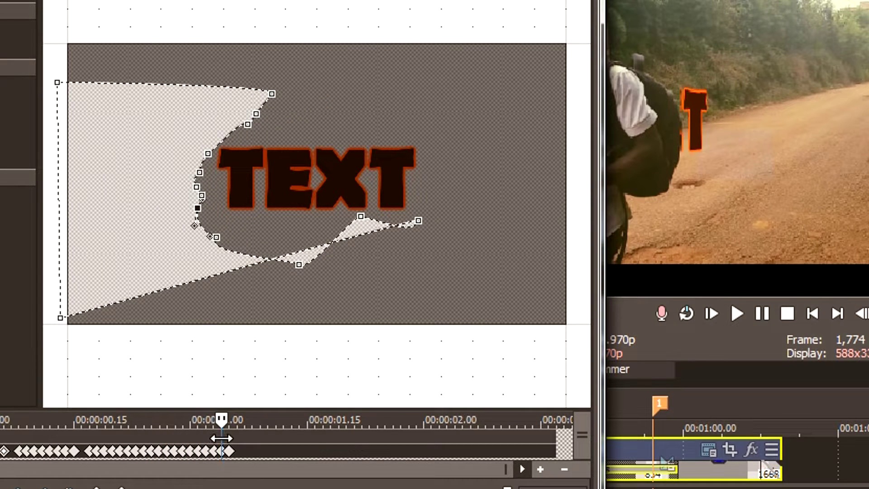
drag(222, 438, 213, 437)
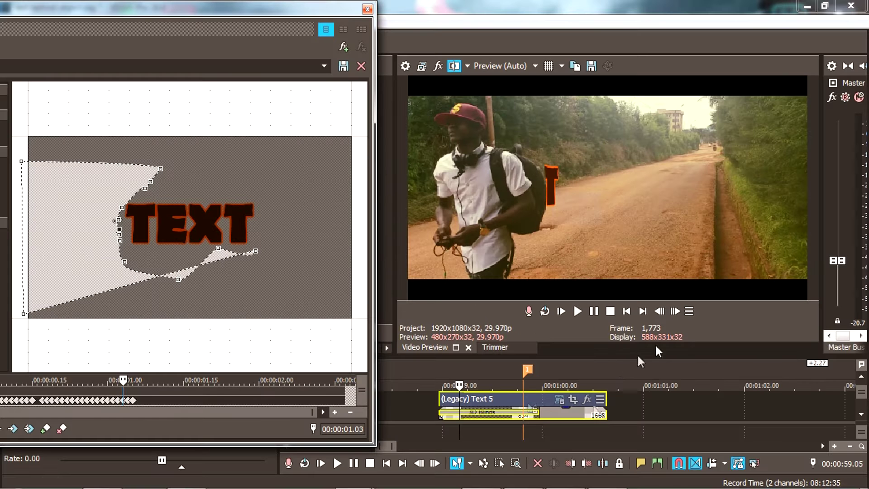
- Close the mask editor and scrub the timeline to review the title passing behind the man
drag(623, 357, 626, 201)
click(367, 9)
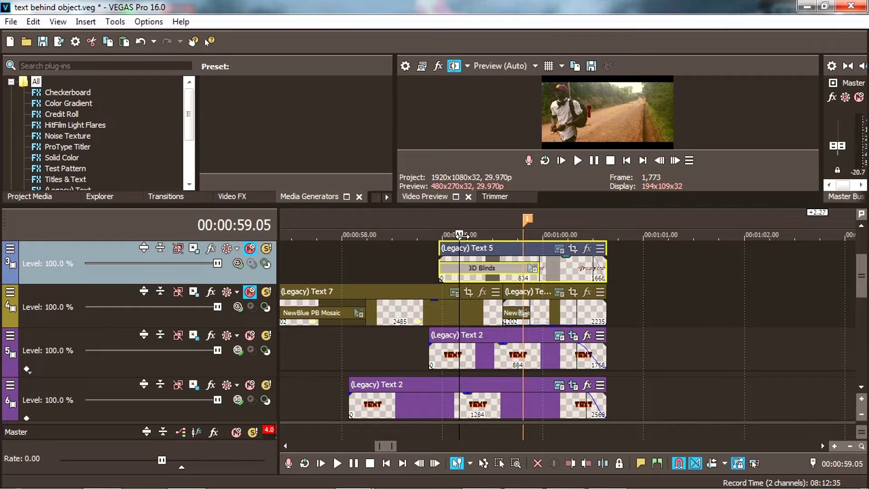
drag(459, 234, 455, 235)
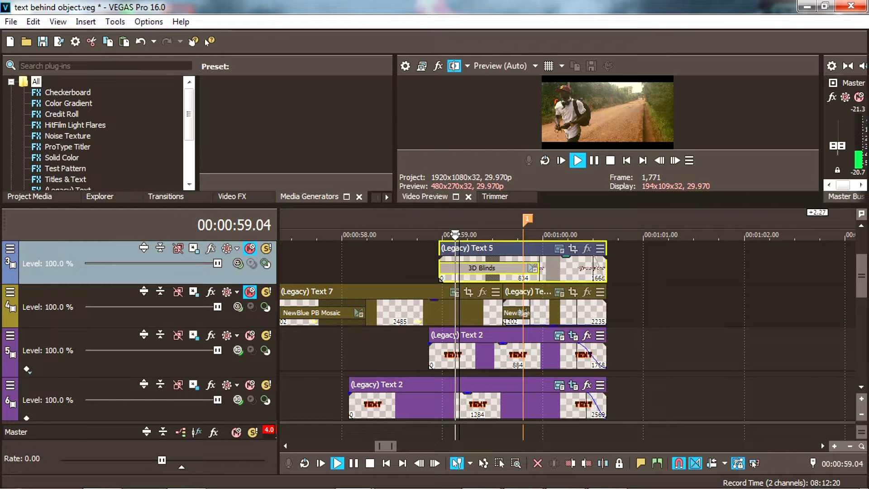
drag(455, 235, 456, 234)
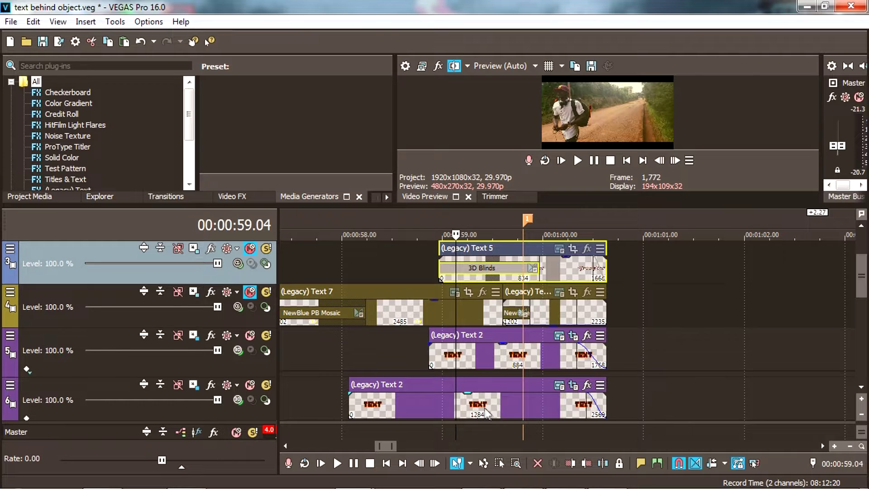
- Select the Text 2 clip on track 5 and give the preview more room
click(502, 412)
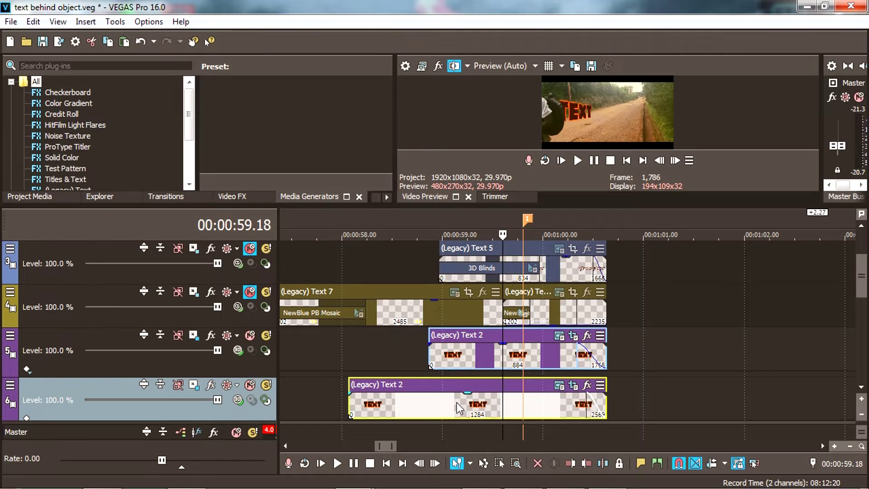
click(430, 353)
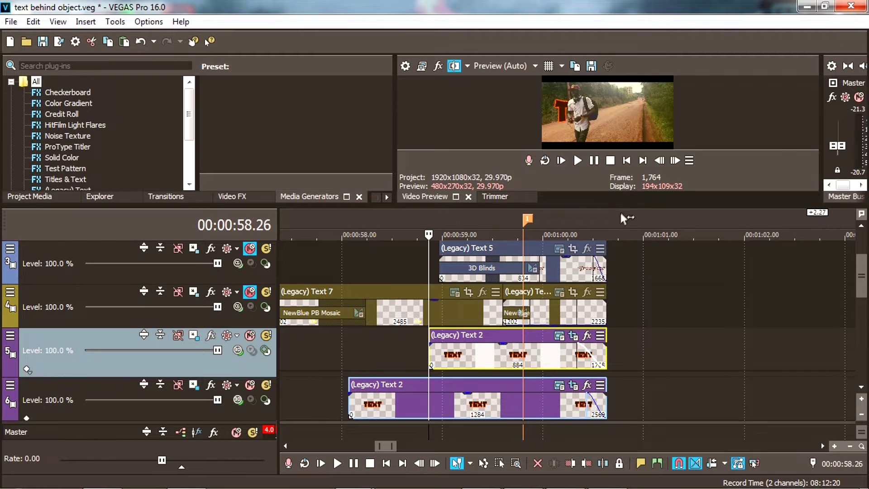
drag(623, 206, 626, 234)
- Open Pan/Crop for the track 5 Text 2 clip and move a few frames in
click(574, 364)
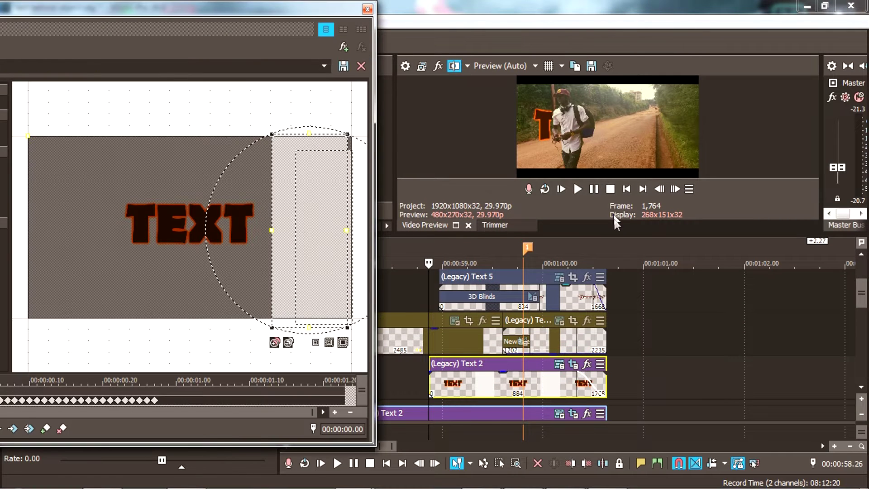
drag(614, 234, 628, 334)
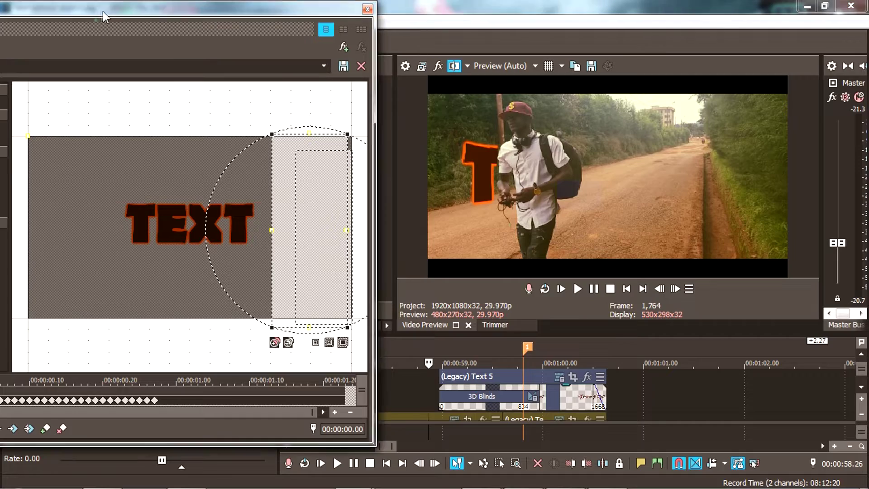
drag(102, 11, 220, 11)
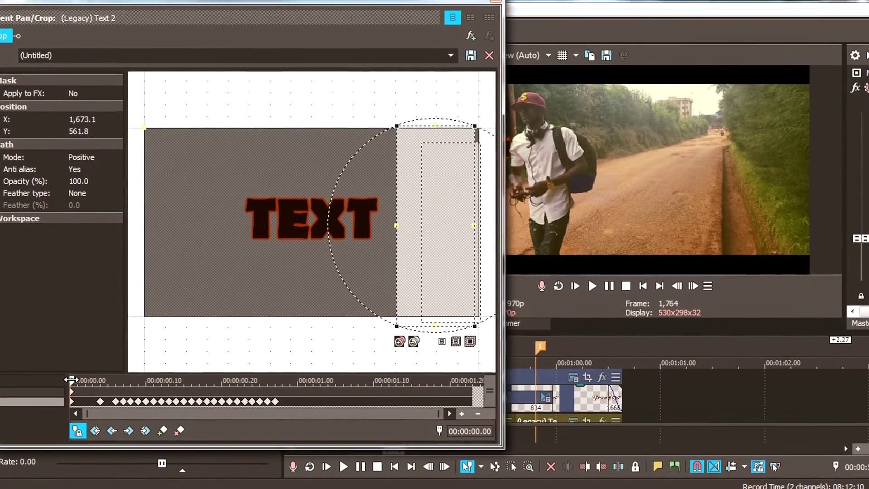
drag(73, 379, 95, 380)
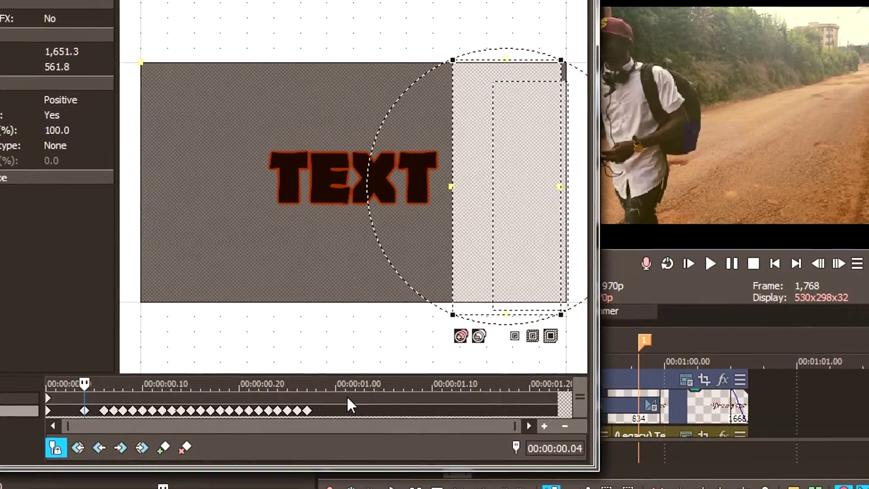
drag(345, 401, 283, 435)
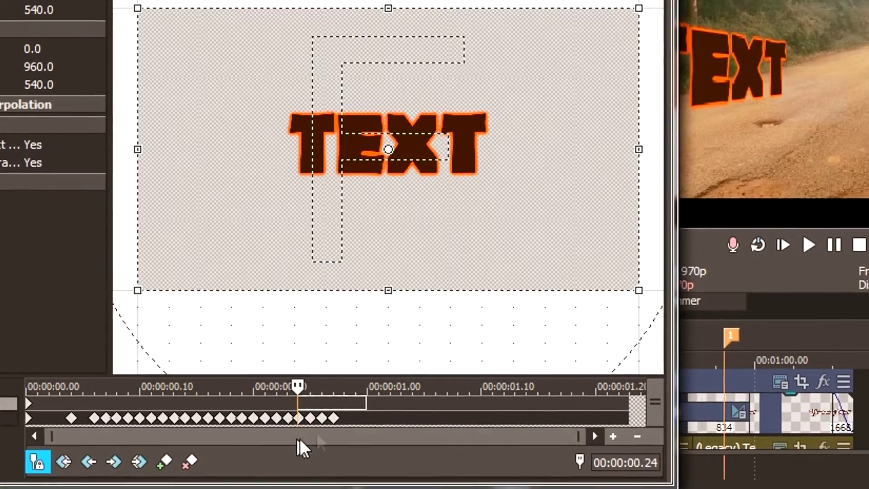
- Delete the run of mask keyframes and return the cursor to 00:00:00.00
drag(346, 418, 62, 465)
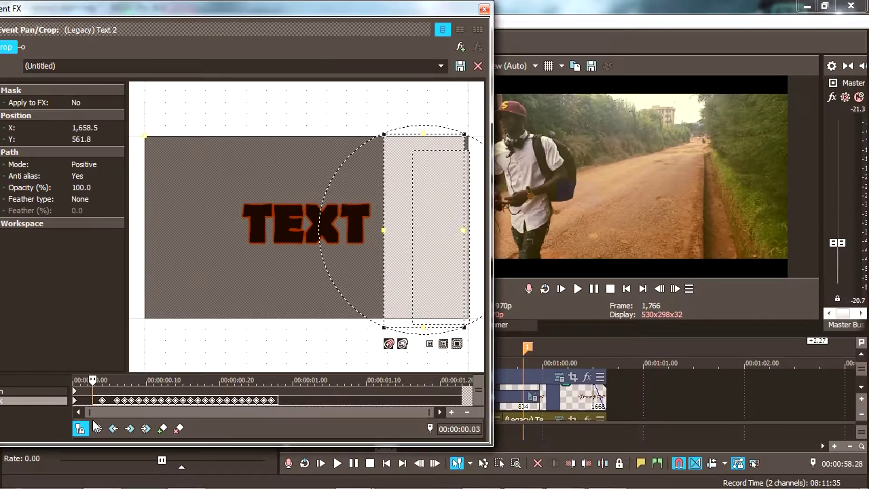
key(Delete)
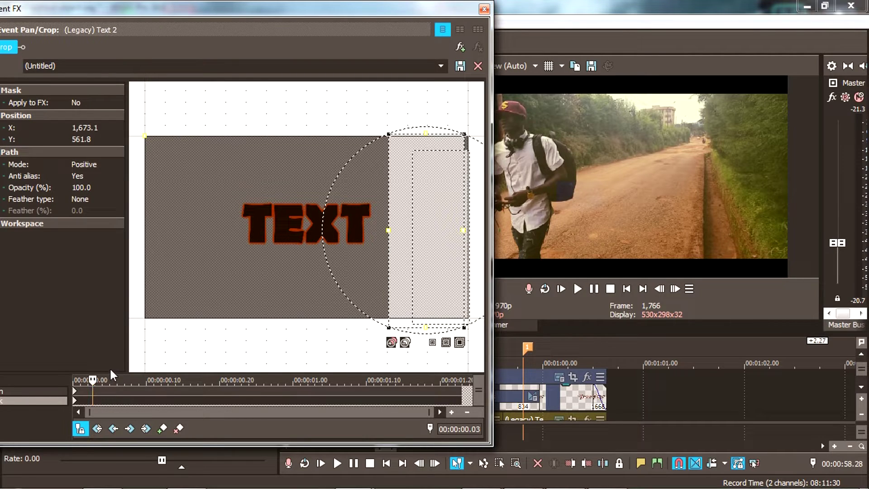
drag(338, 18, 281, 16)
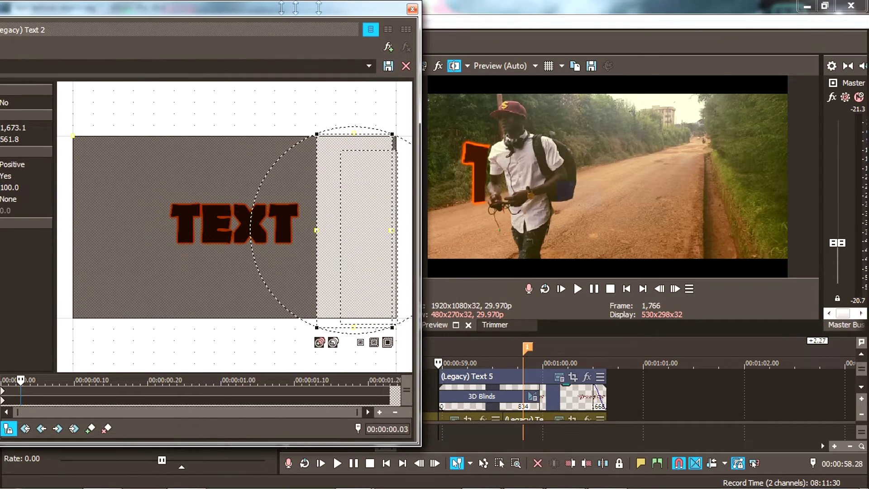
drag(169, 13, 203, 14)
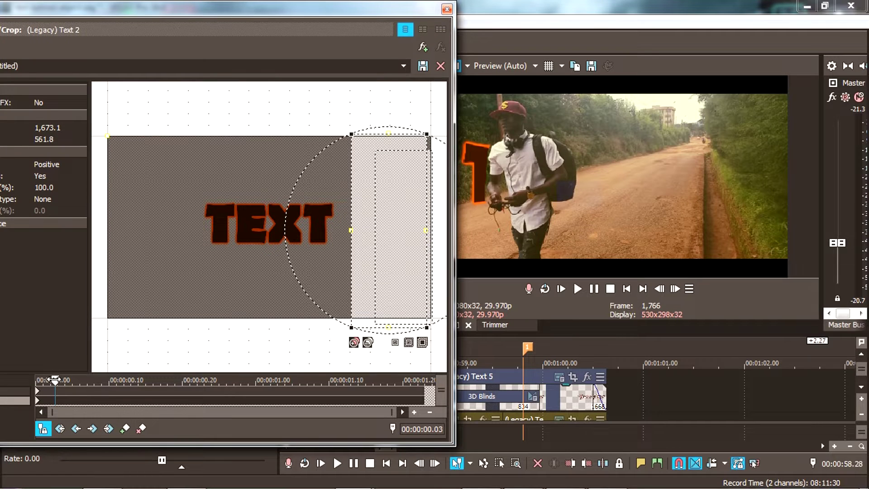
drag(55, 379, 24, 384)
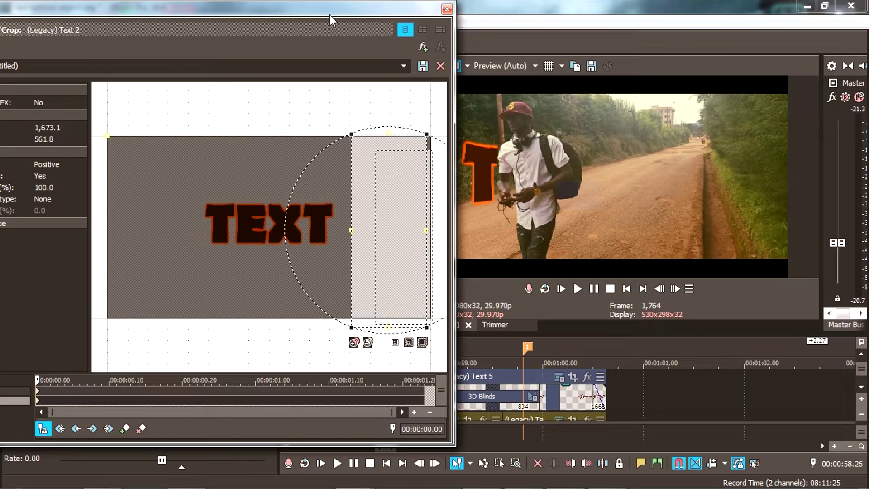
mouse_move(330, 20)
mouse_down()
mouse_move(287, 11)
mouse_move(340, 15)
mouse_up()
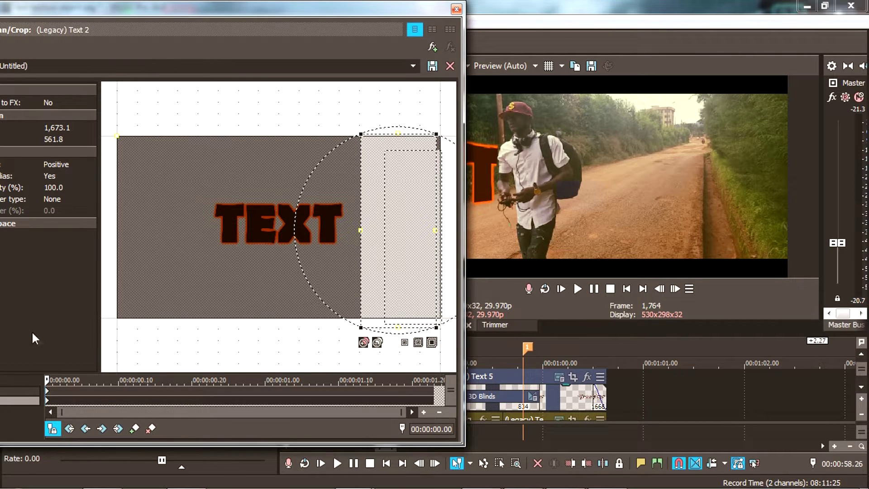
- Shift the Text 2 mask edge left and advance the cursor to 00:00:00.13
drag(364, 120, 362, 83)
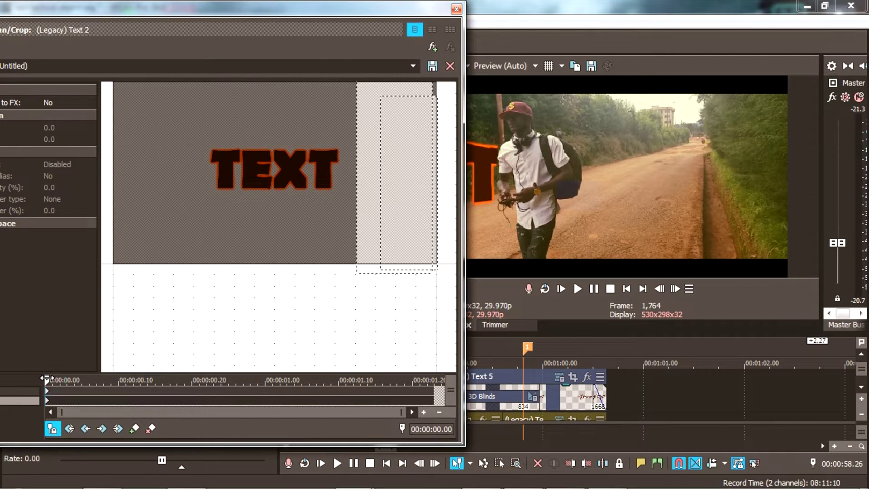
drag(52, 378, 156, 382)
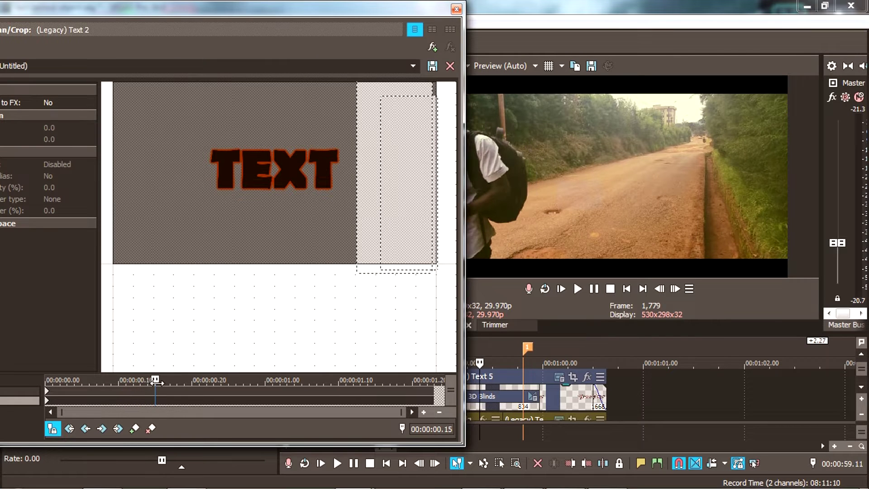
drag(358, 20, 286, 464)
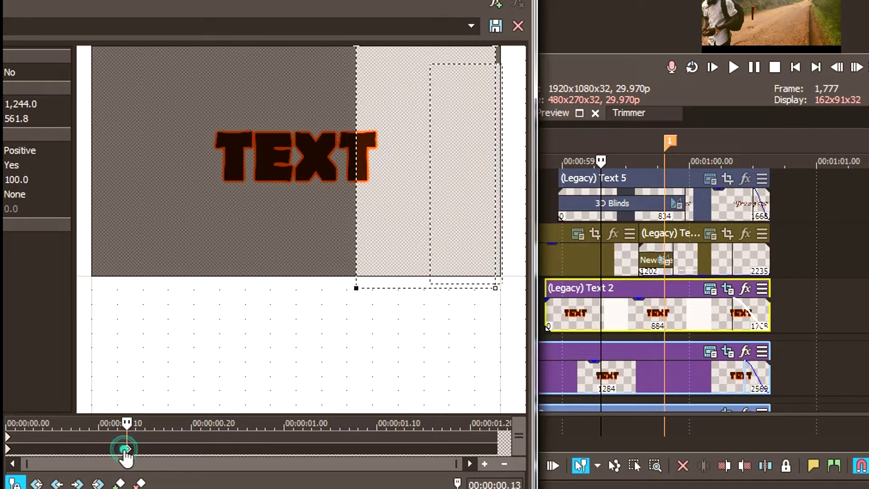
- Bend the mask edge into a curve that follows the man at the early keyframes
drag(108, 450, 85, 453)
drag(127, 423, 79, 424)
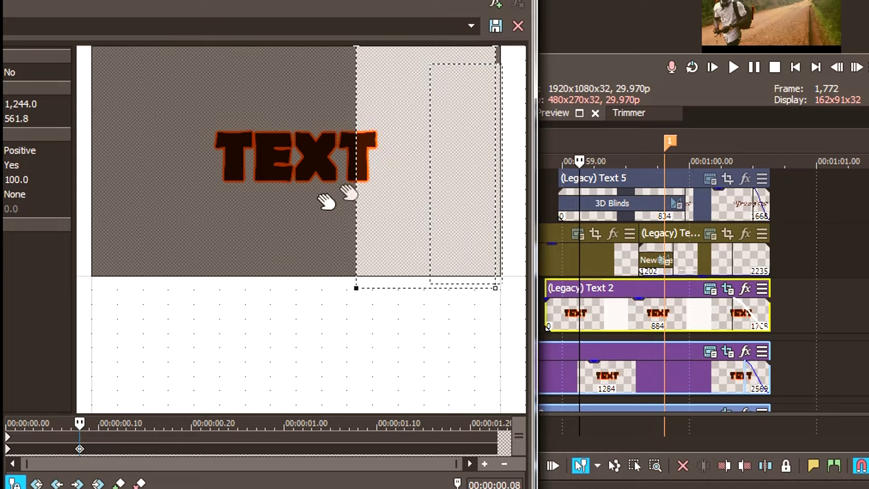
drag(353, 205, 376, 207)
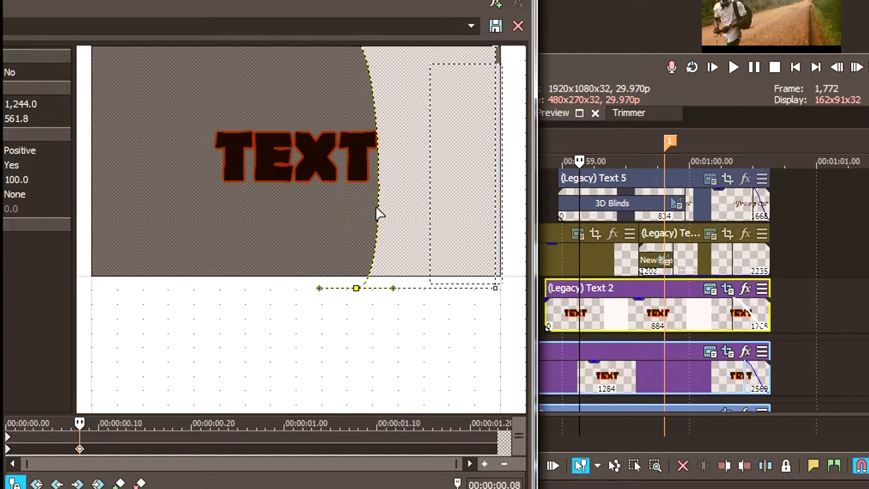
drag(77, 423, 89, 424)
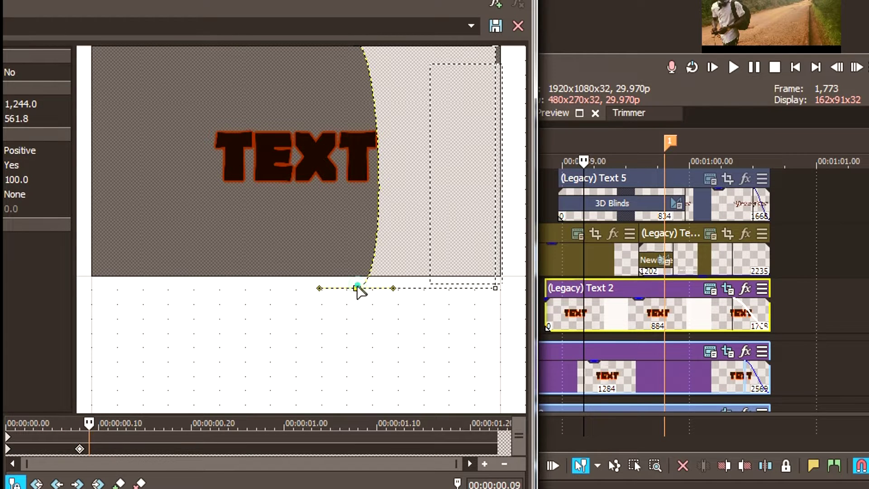
drag(356, 287, 339, 287)
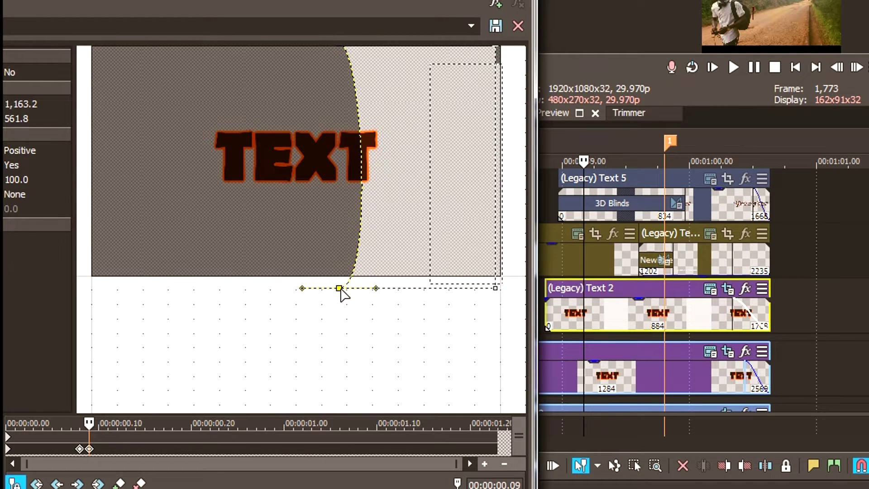
drag(805, 126, 814, 322)
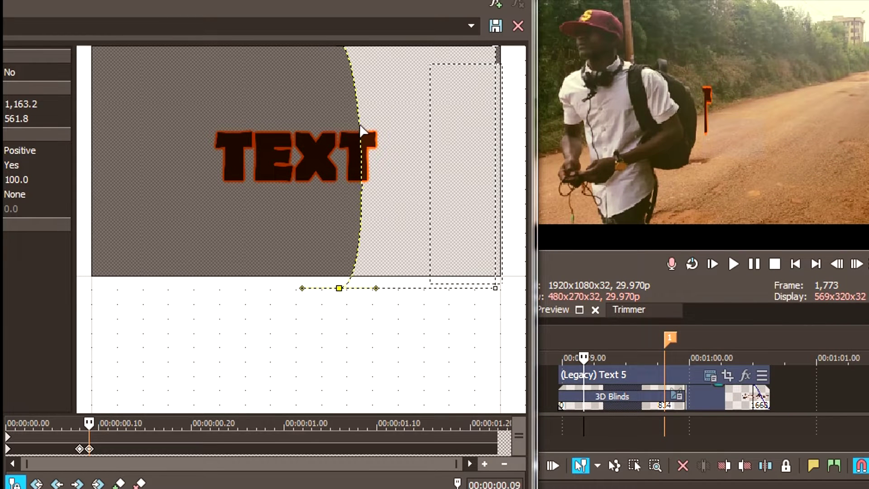
drag(358, 116, 337, 128)
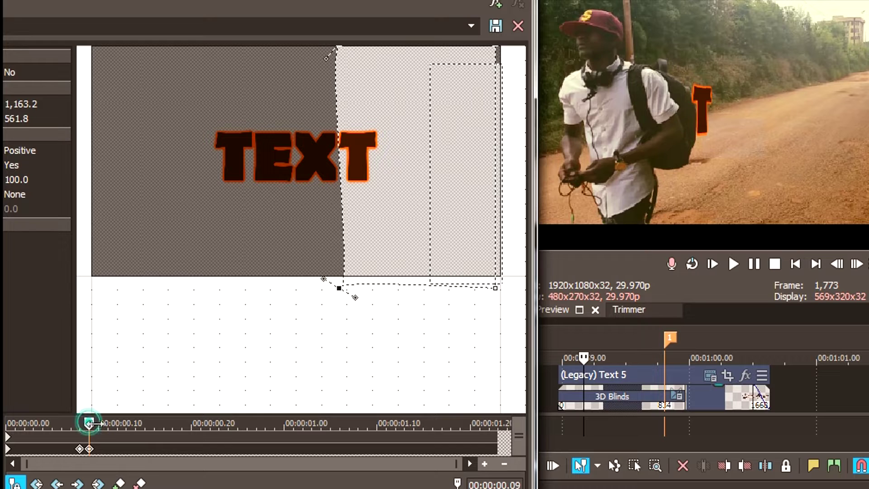
- Advance two frames at a time to 00:00:00.15, reshaping the mask each time, then close the editor
drag(89, 421, 107, 423)
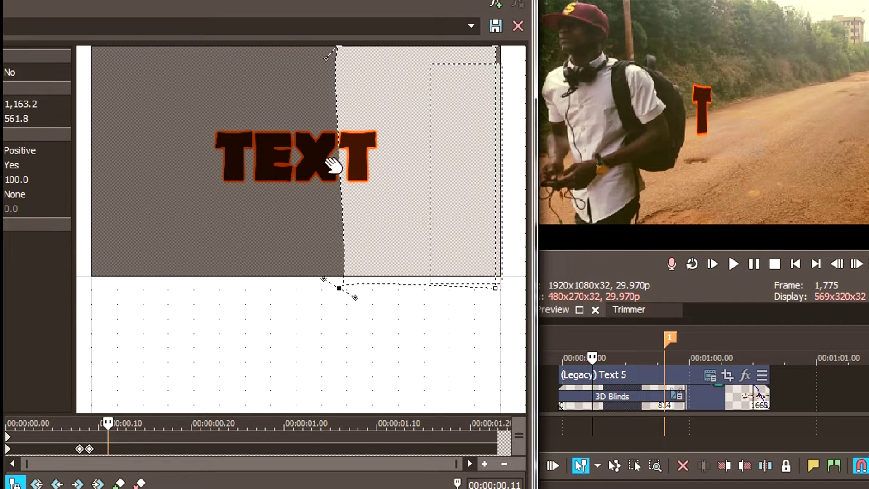
drag(339, 166, 329, 169)
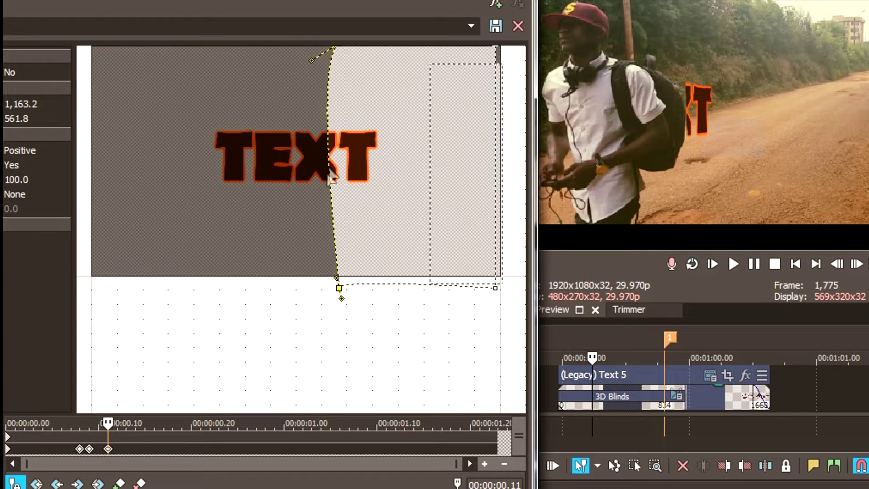
drag(107, 423, 127, 423)
click(329, 157)
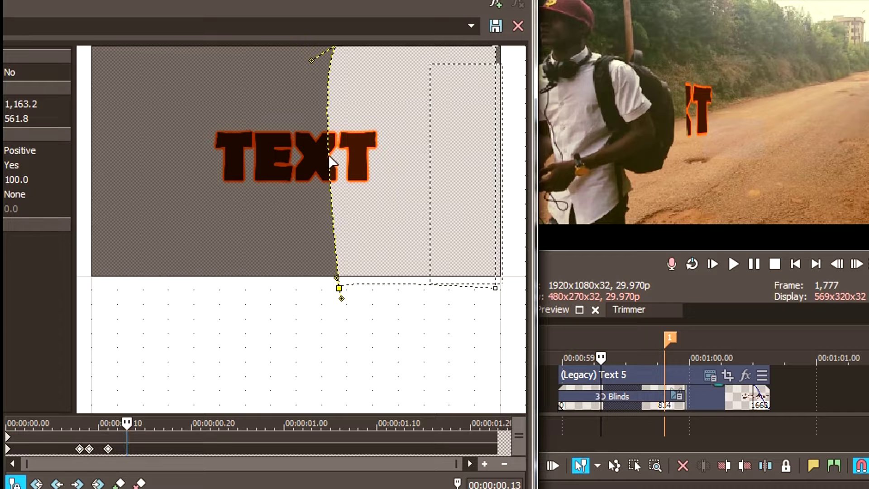
drag(329, 156, 310, 156)
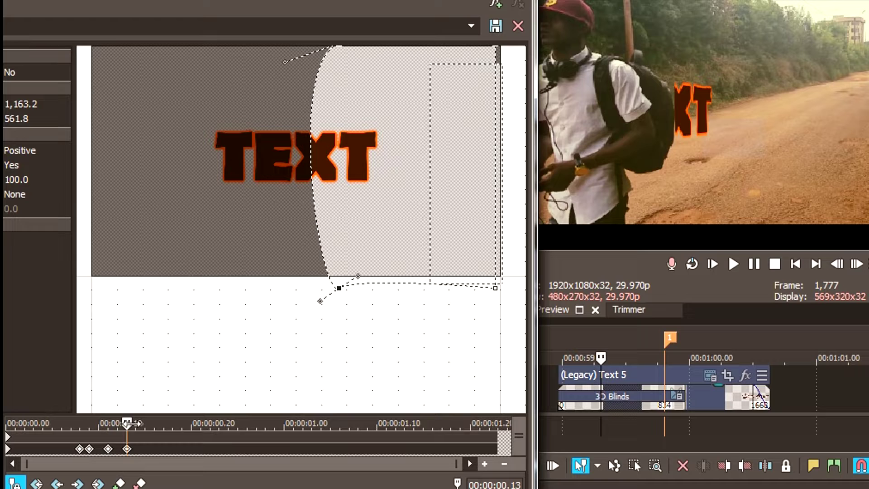
drag(128, 422, 145, 422)
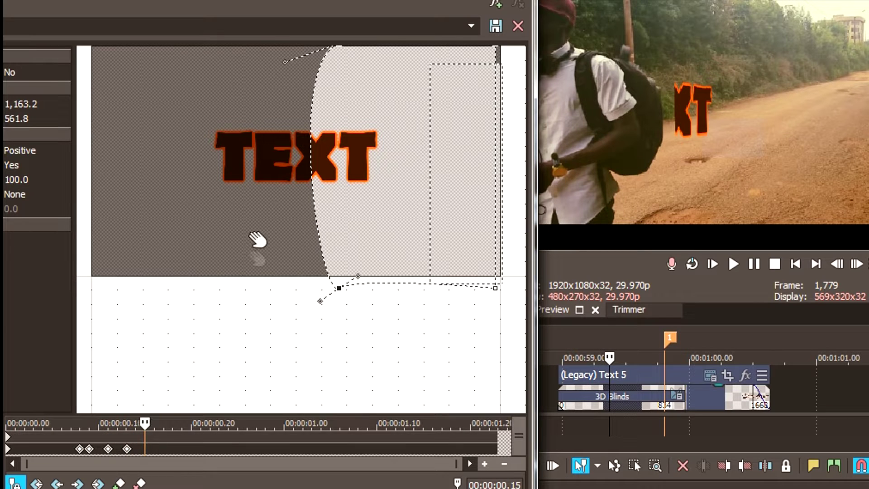
drag(308, 156, 288, 158)
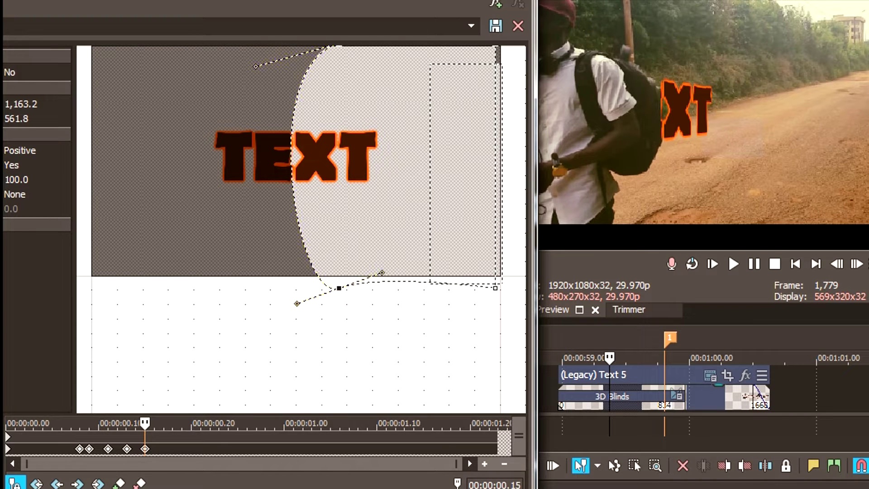
click(518, 26)
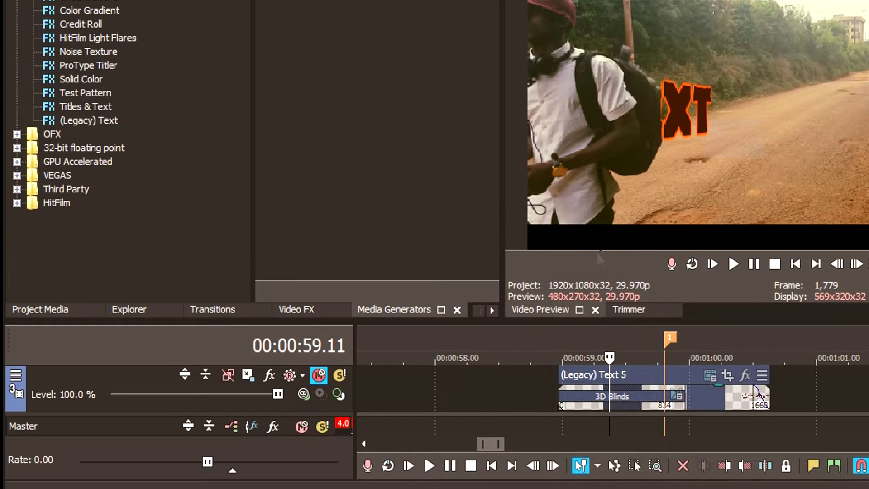
- Ctrl-drag the walking-man clip from track 6 to make a copy on track 7
double_click(533, 320)
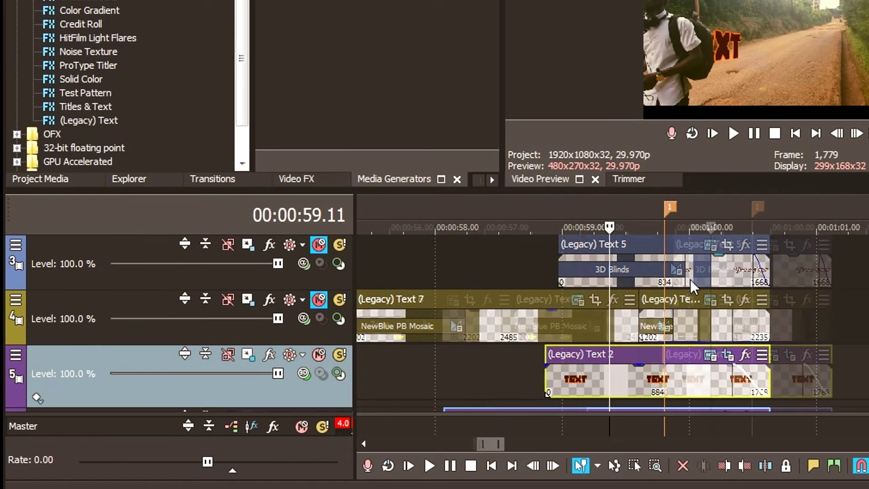
scroll(690, 279, down, 3)
scroll(738, 318, down, 5)
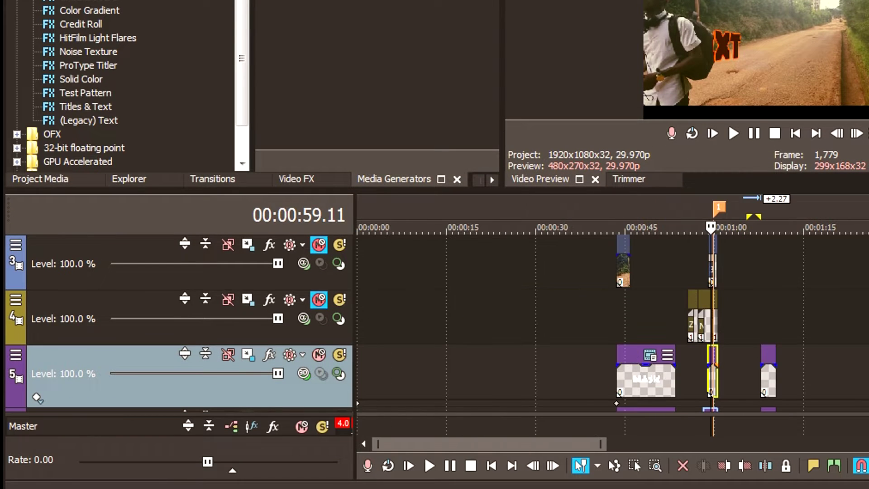
scroll(801, 371, down, 3)
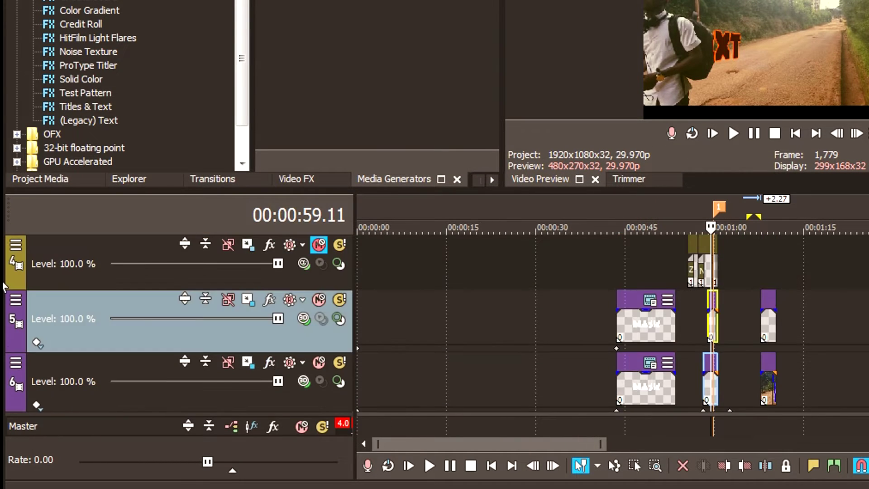
click(764, 377)
scroll(781, 379, up, 3)
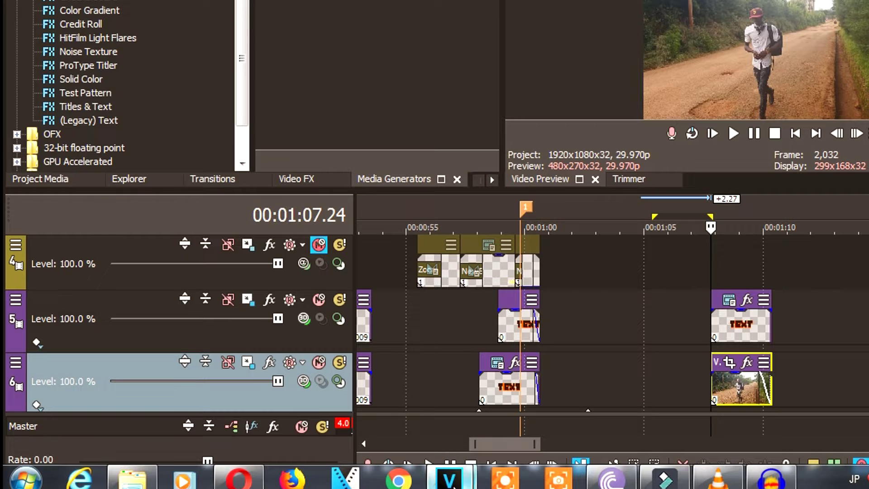
click(449, 477)
click(764, 382)
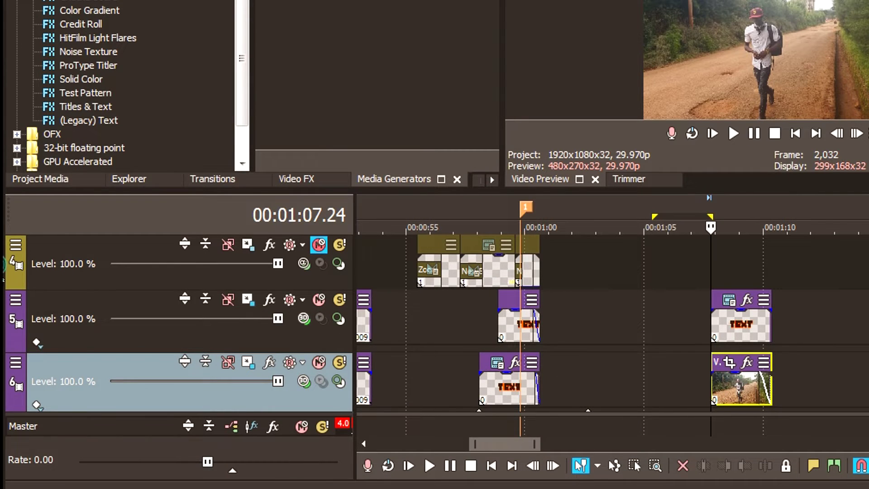
scroll(743, 381, down, 2)
drag(730, 271, 734, 313)
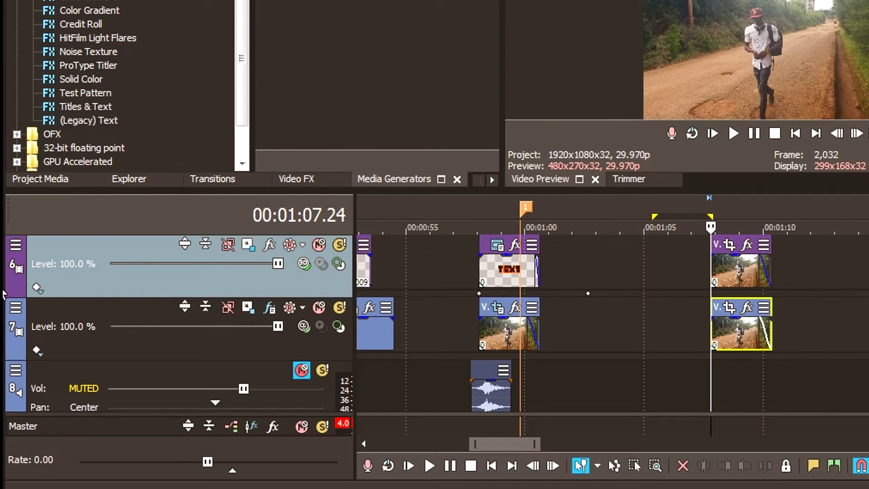
- Move the copied clip up to track 4 above the title and open its Pan/Crop
scroll(4, 289, up, 2)
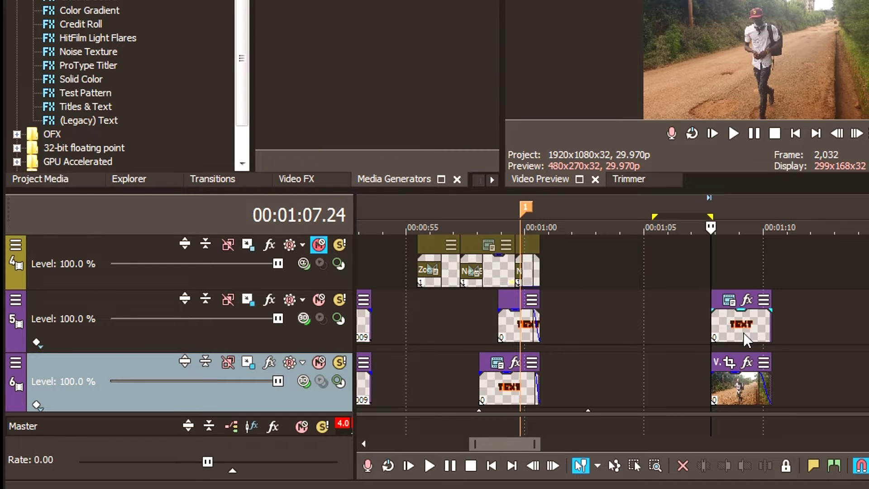
drag(742, 392, 744, 263)
click(717, 261)
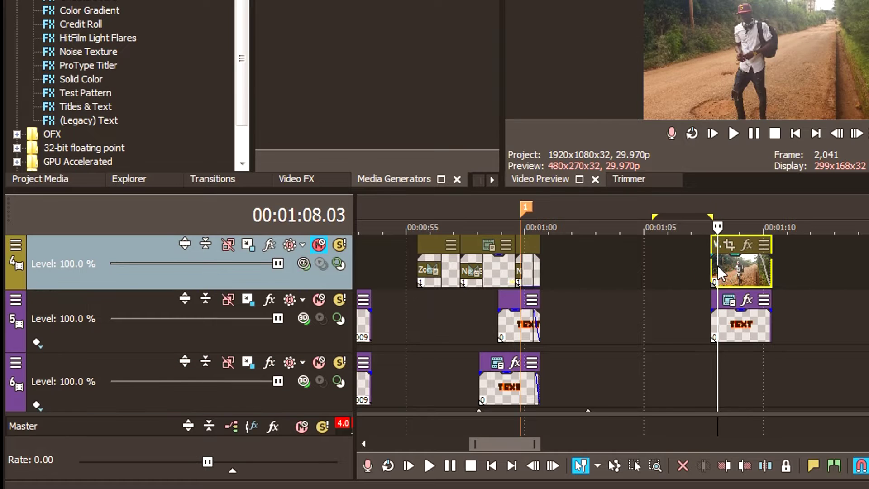
click(712, 249)
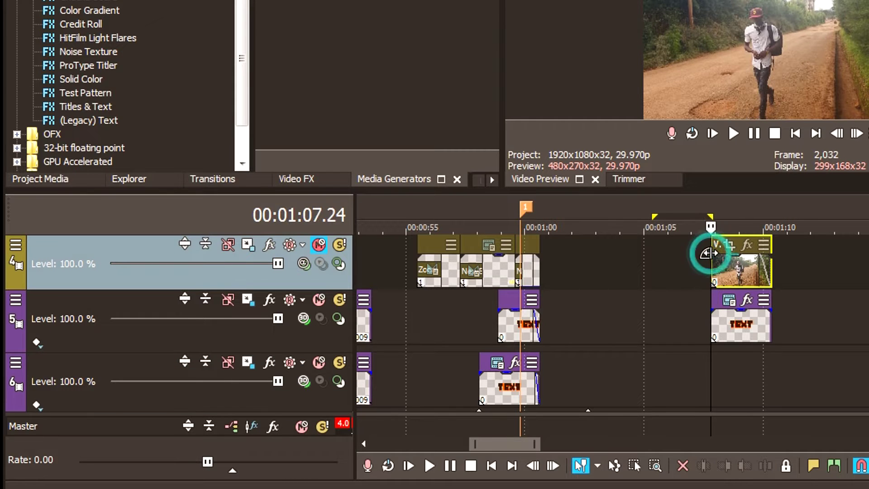
scroll(3, 268, up, 2)
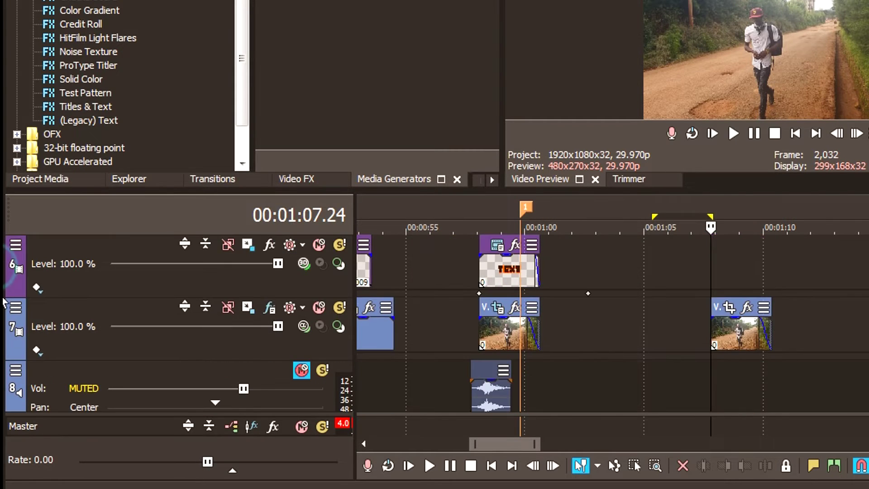
scroll(858, 314, up, 3)
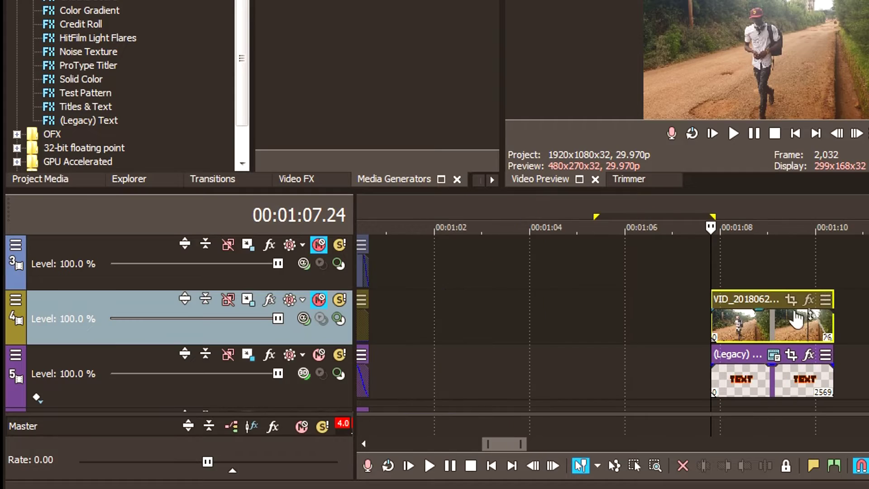
click(790, 298)
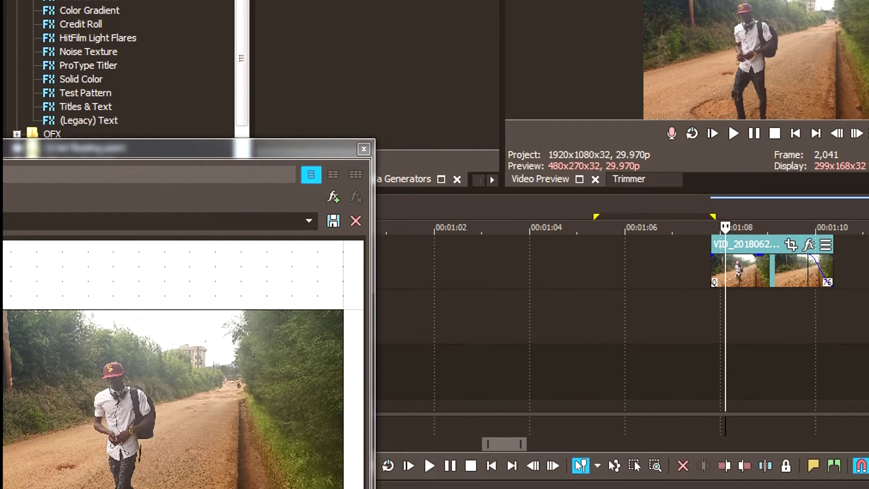
click(176, 159)
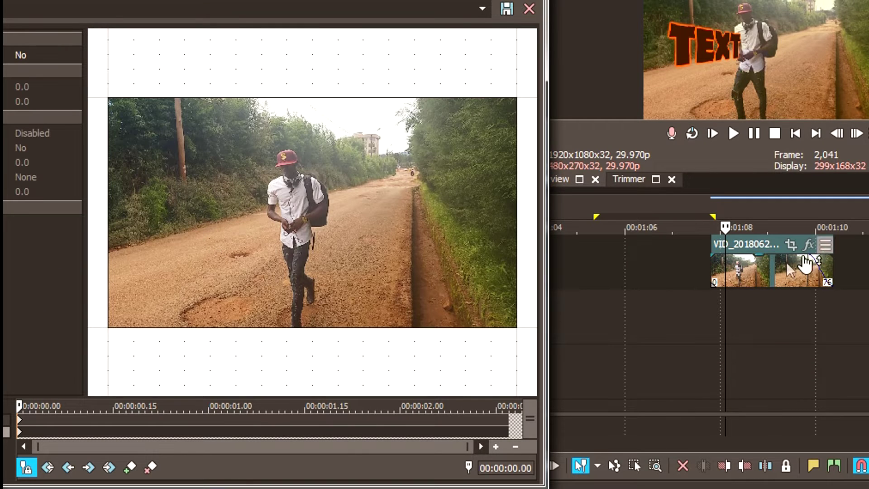
- Tick Mask in Pan/Crop for the walking-man clip, with the cursor near its first frame
click(790, 247)
click(790, 245)
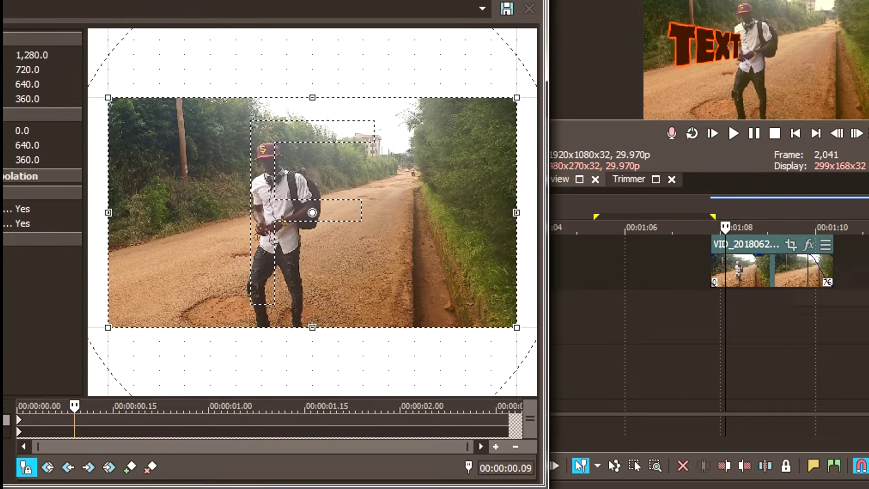
drag(74, 406, 36, 406)
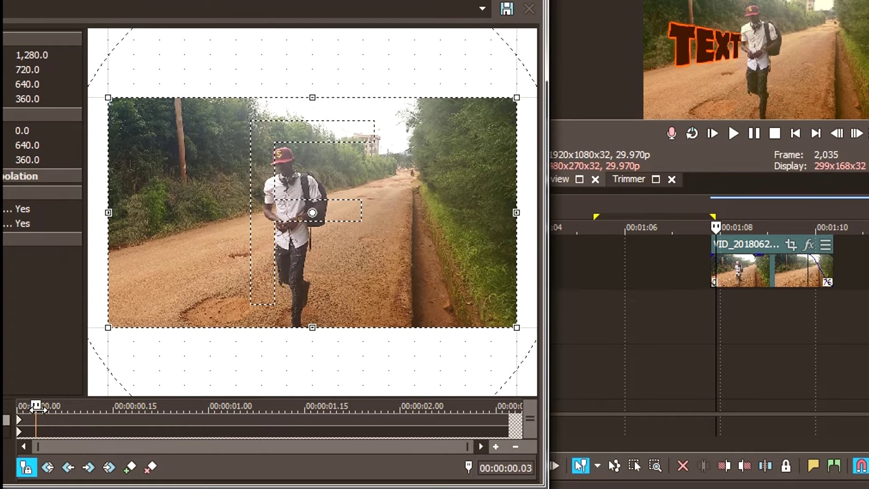
drag(694, 192, 710, 445)
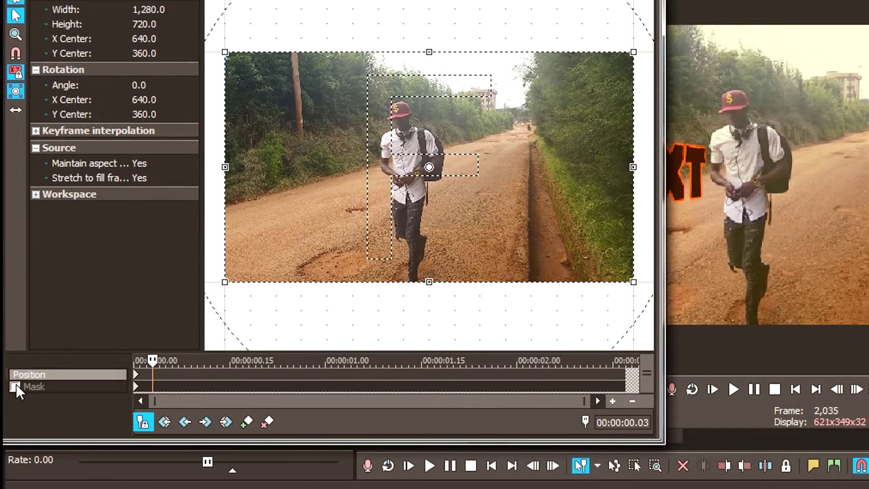
click(15, 386)
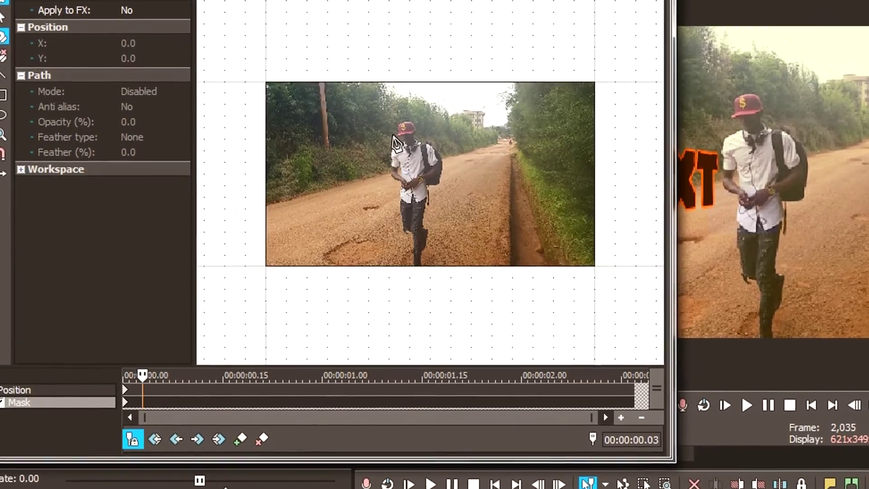
- Start the mask at the man's neck and place points down over his left shoulder
scroll(430, 181, up, 5)
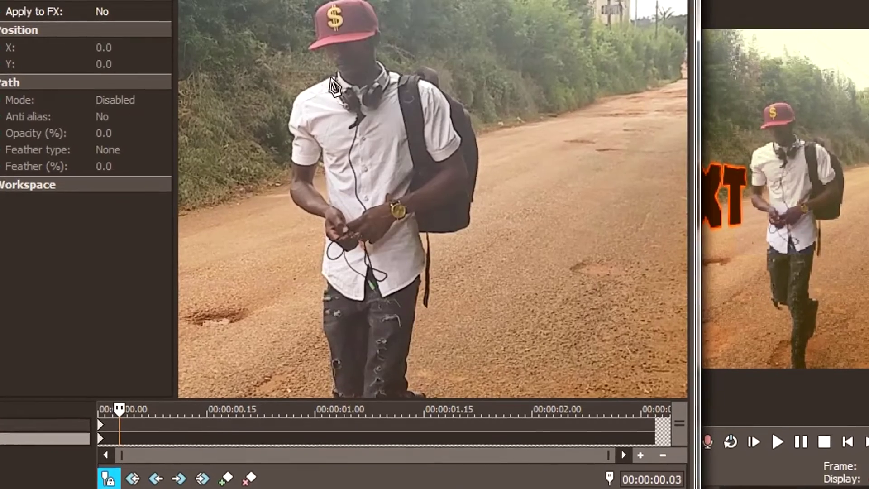
click(330, 77)
click(318, 81)
click(306, 89)
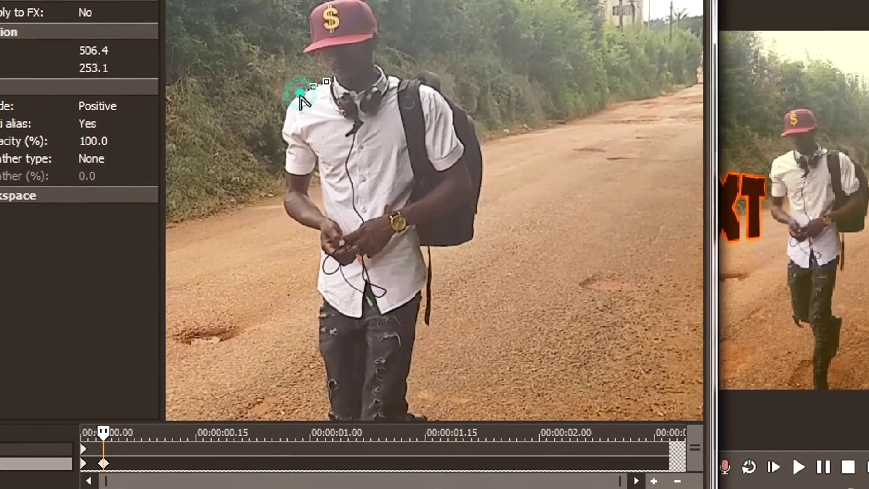
click(295, 95)
click(284, 114)
click(284, 128)
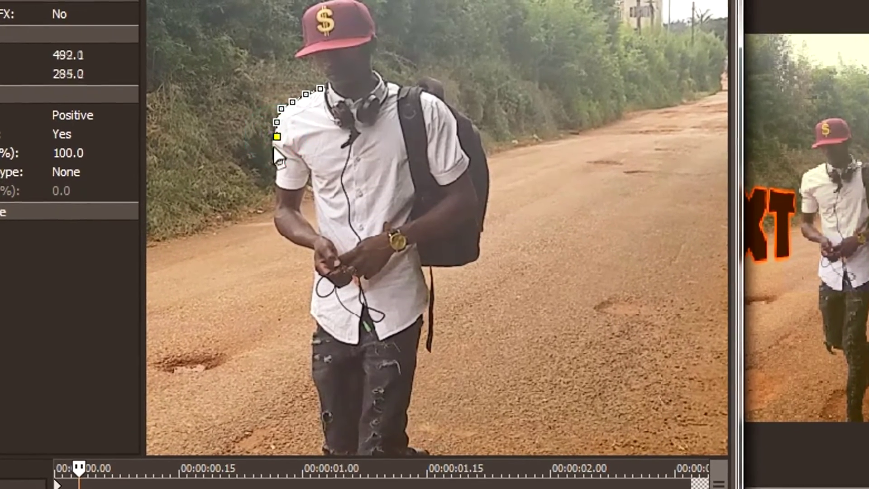
click(281, 138)
- Continue the mask outline down his upper arm and forearm, then extend it past the forearm
click(271, 167)
click(272, 178)
click(275, 189)
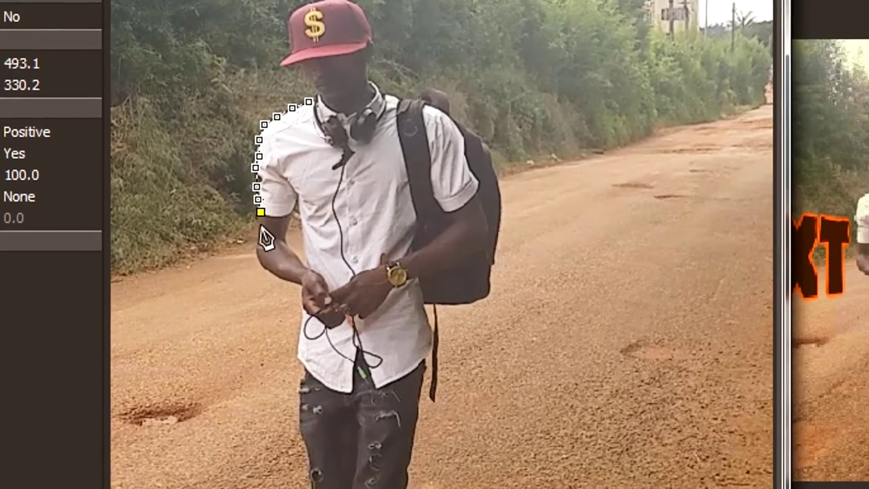
click(264, 217)
click(257, 236)
click(259, 247)
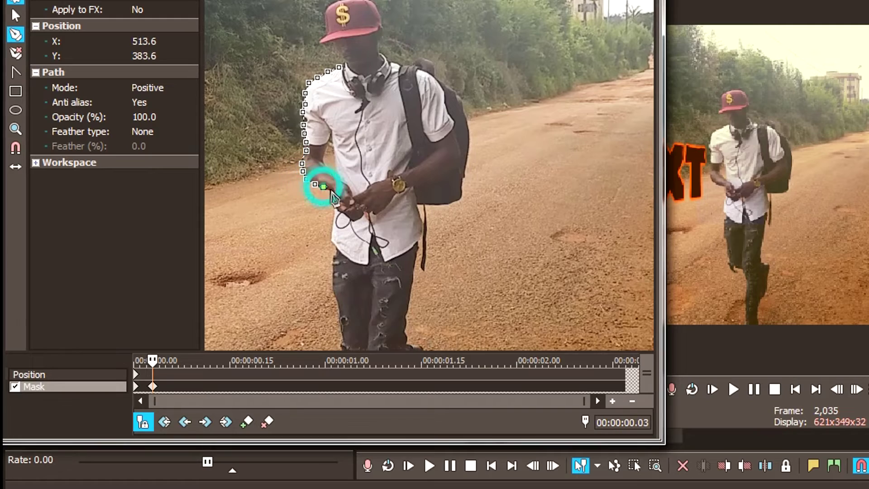
click(332, 190)
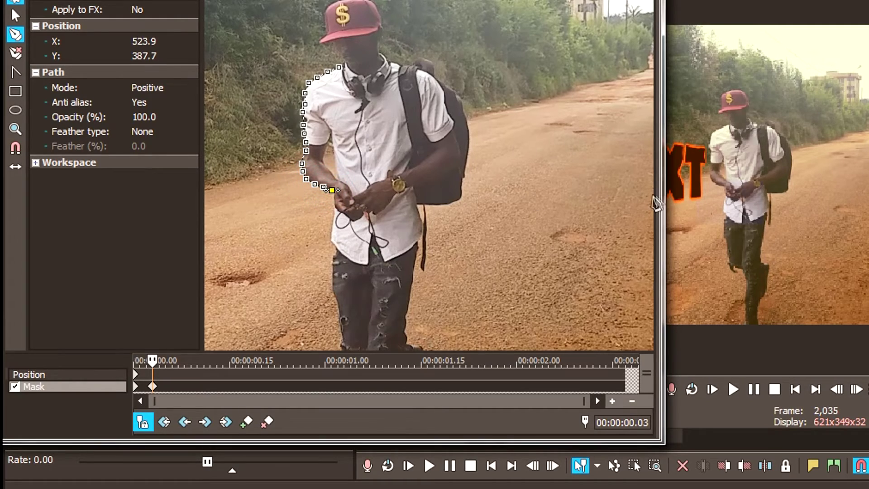
- Run the outline along the frame's right edge and top, close it above his head, then advance two frames
scroll(625, 196, down, 5)
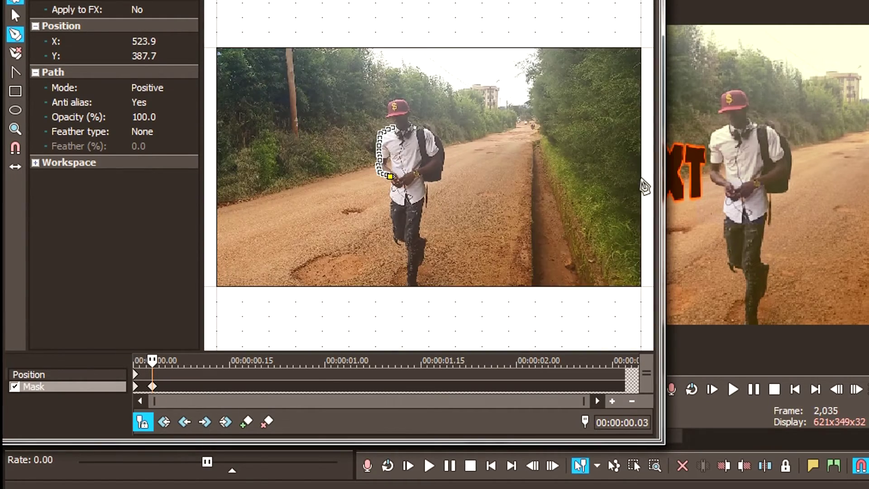
click(644, 187)
click(645, 33)
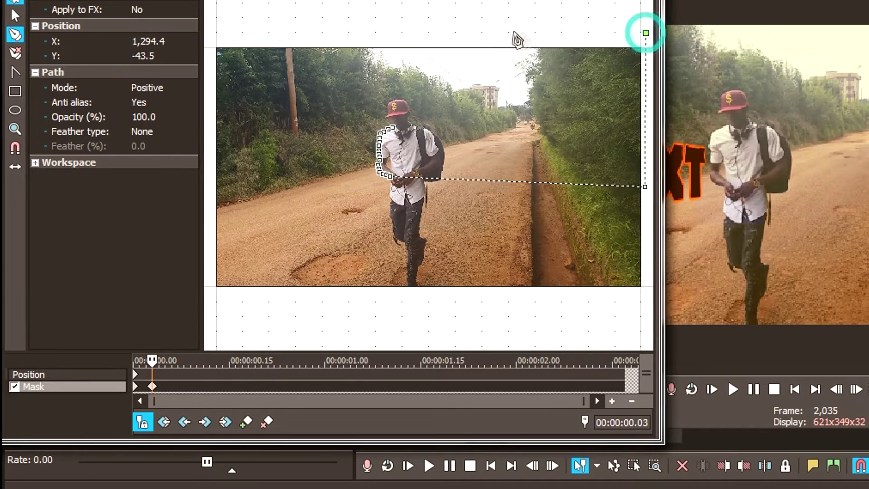
click(471, 30)
click(386, 41)
click(371, 80)
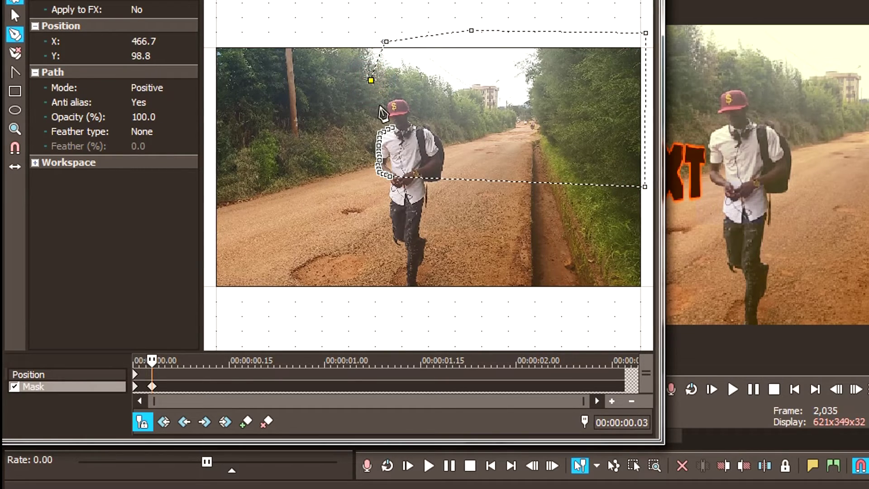
scroll(382, 113, up, 3)
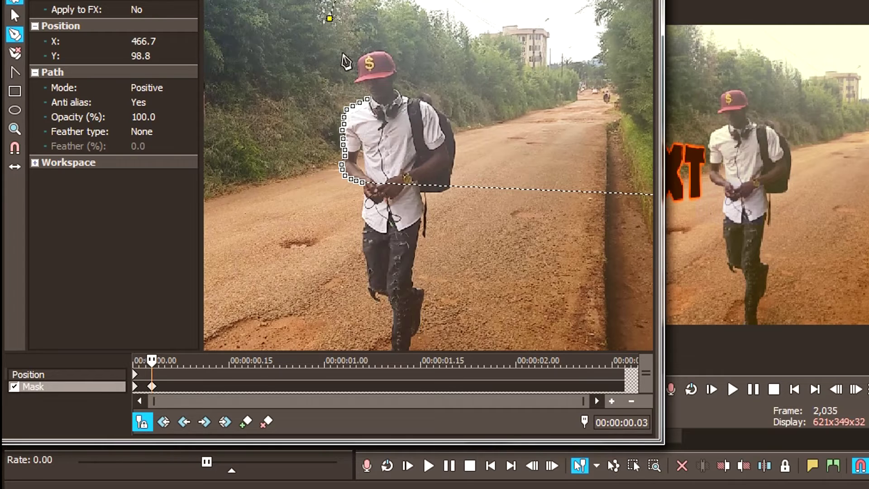
click(342, 53)
click(365, 97)
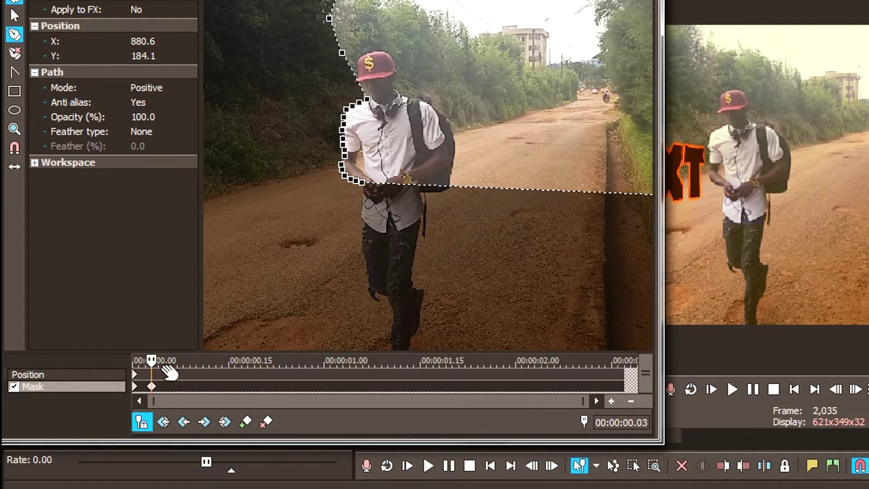
drag(151, 360, 164, 360)
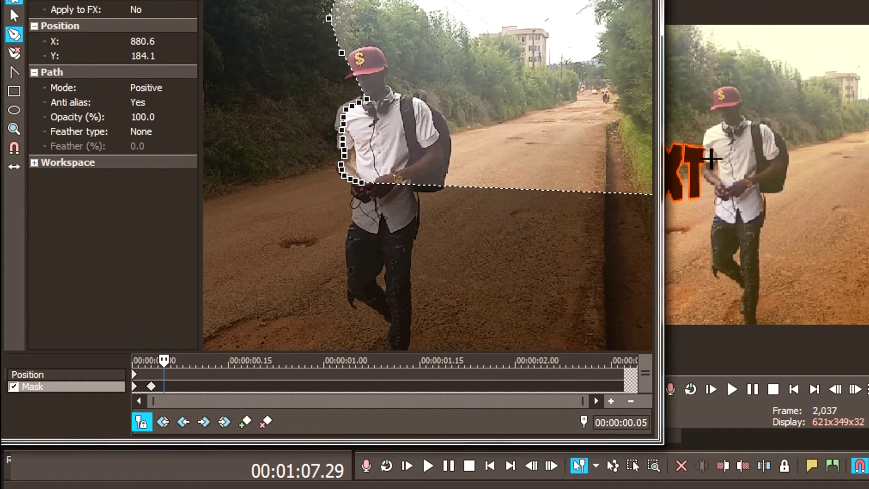
- Shift the whole mask left, then advance two frames and nudge it back onto his shoulder
drag(85, 18, 176, 18)
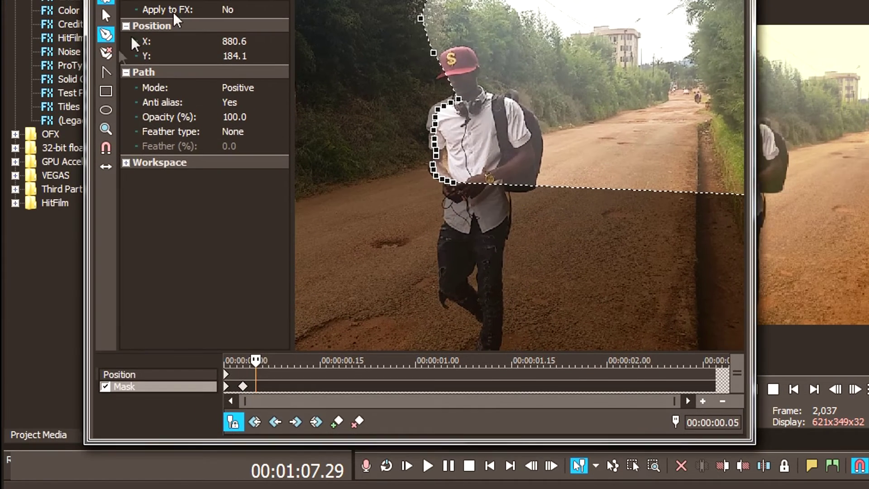
click(104, 90)
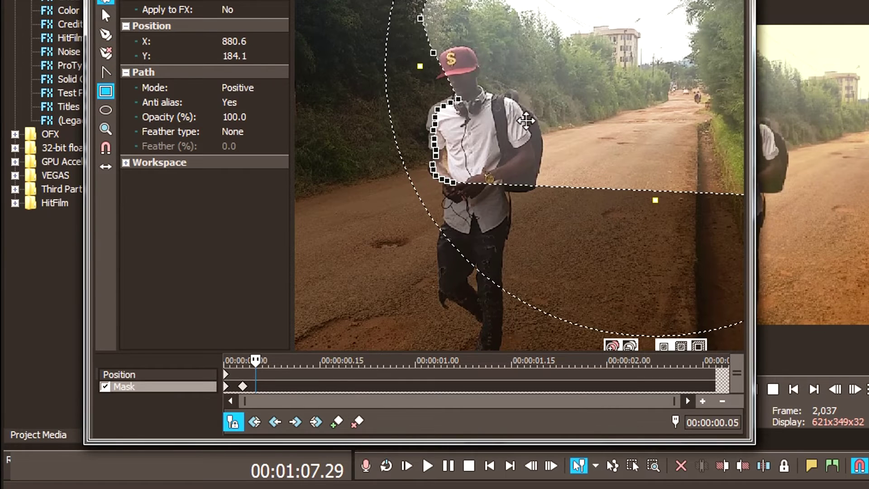
drag(543, 120, 536, 120)
click(535, 120)
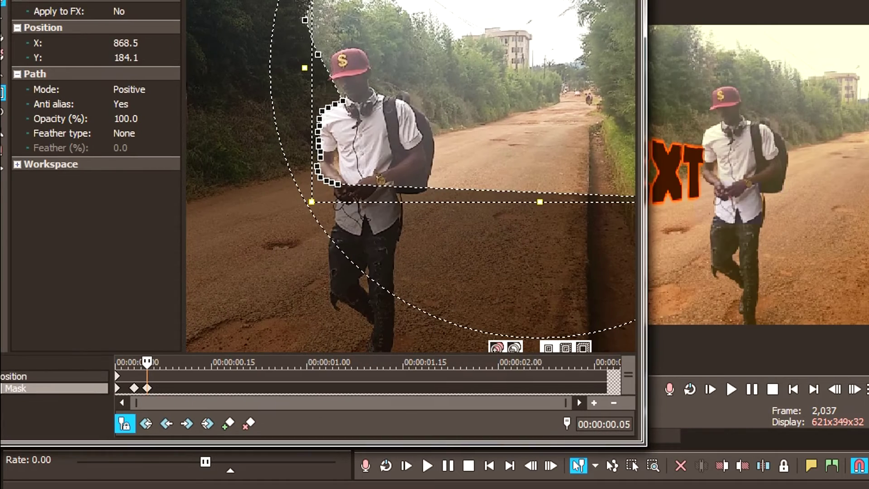
drag(147, 361, 159, 361)
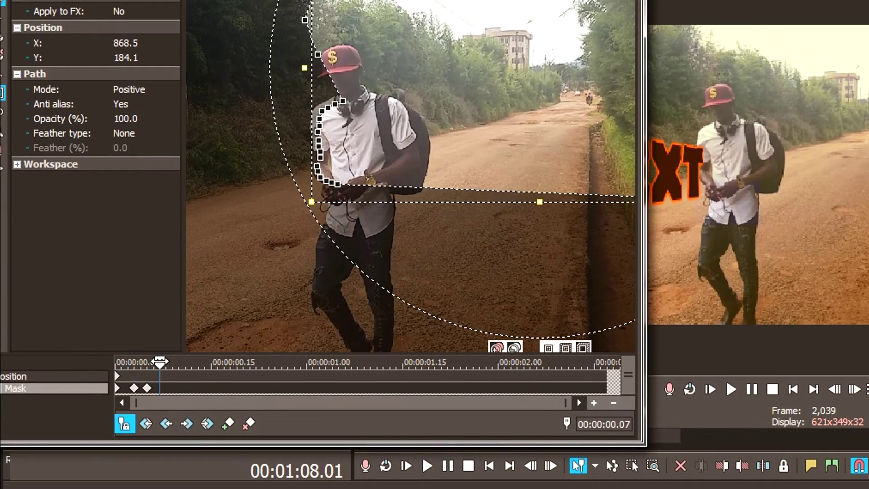
drag(425, 132, 419, 132)
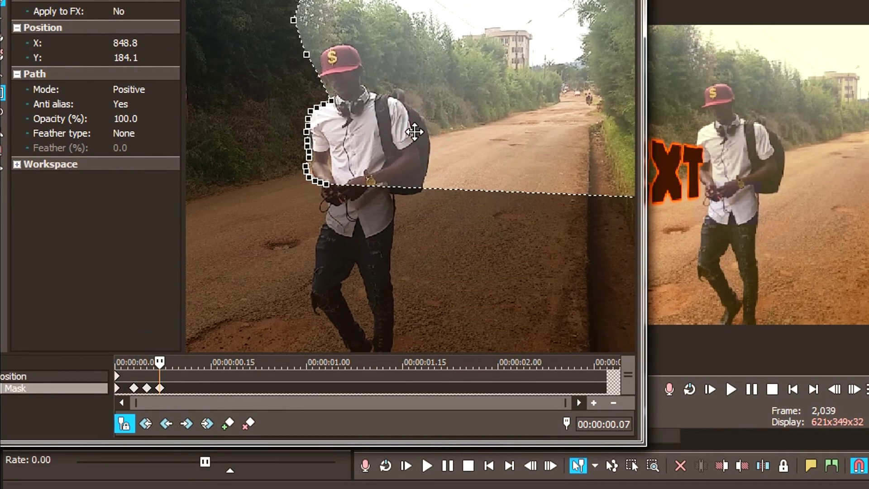
mouse_move(417, 132)
mouse_down()
mouse_move(317, 134)
mouse_move(407, 134)
mouse_up()
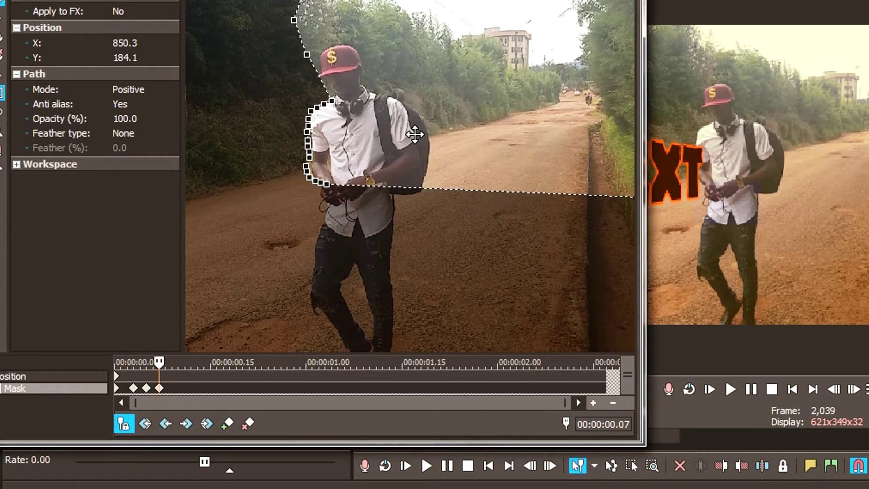
- Step forward one or two frames at a time, shifting the mask left to track his shoulder
drag(159, 360, 167, 361)
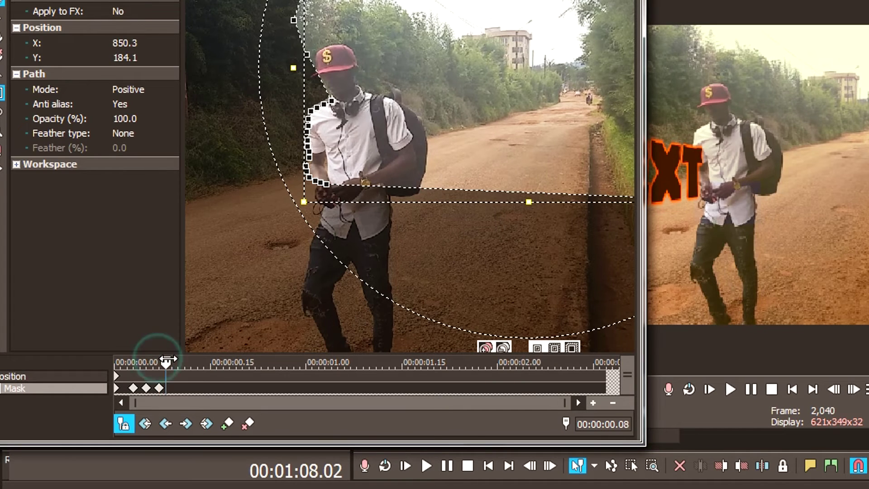
drag(463, 139, 462, 139)
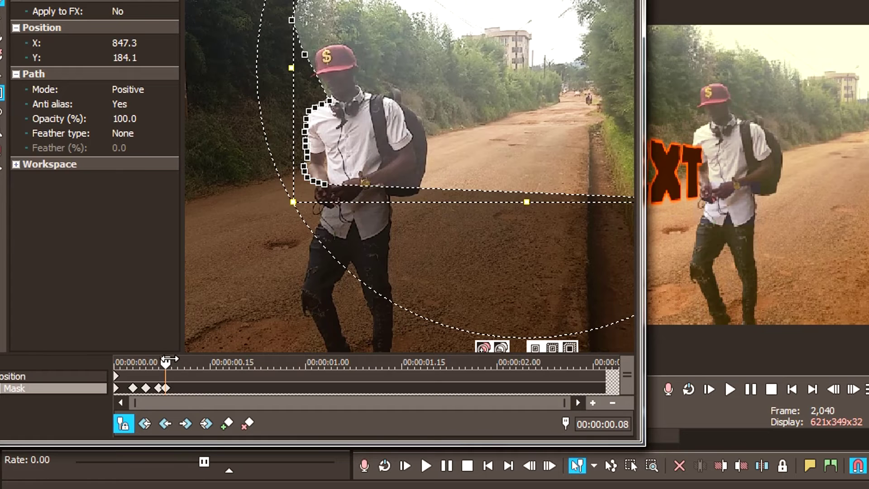
drag(167, 361, 177, 361)
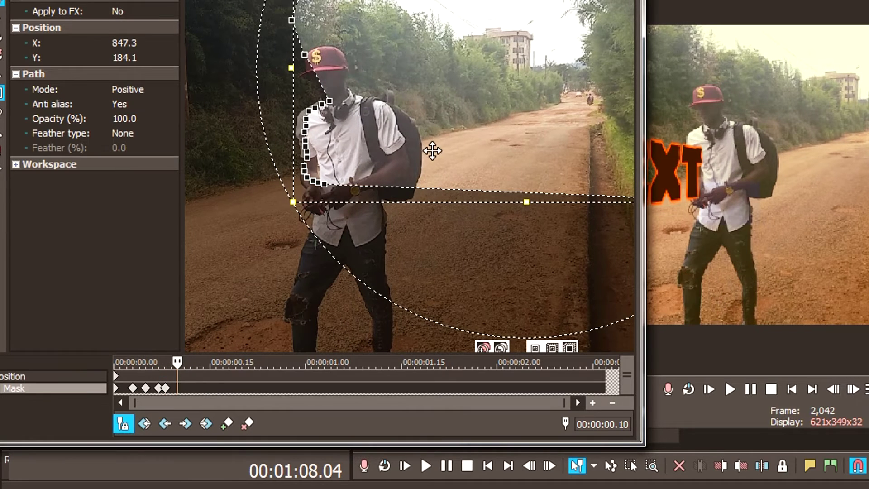
drag(432, 150, 425, 150)
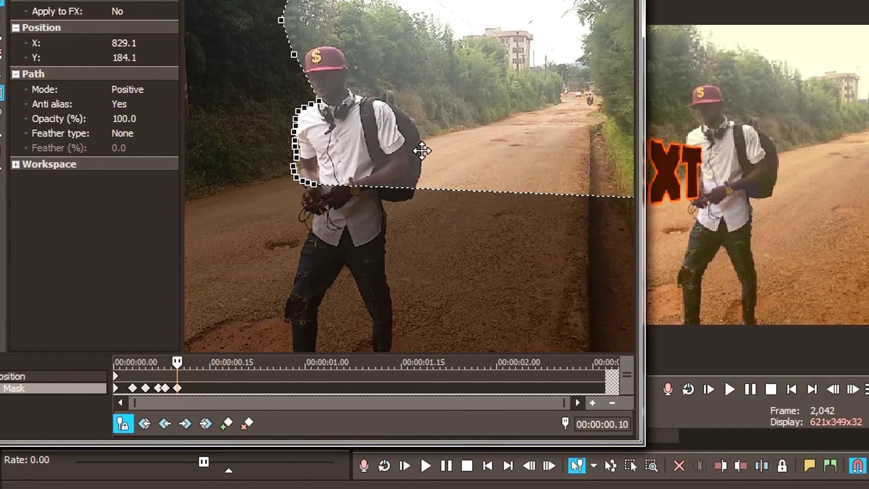
drag(173, 361, 189, 361)
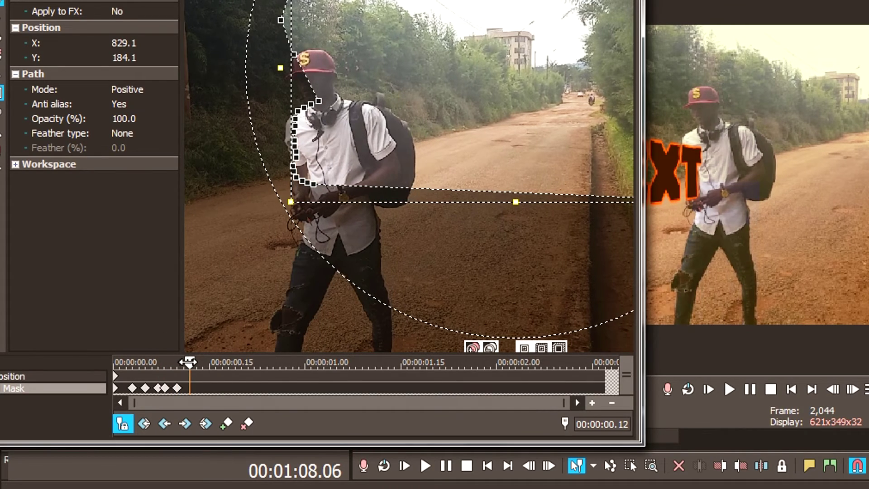
drag(500, 103, 492, 104)
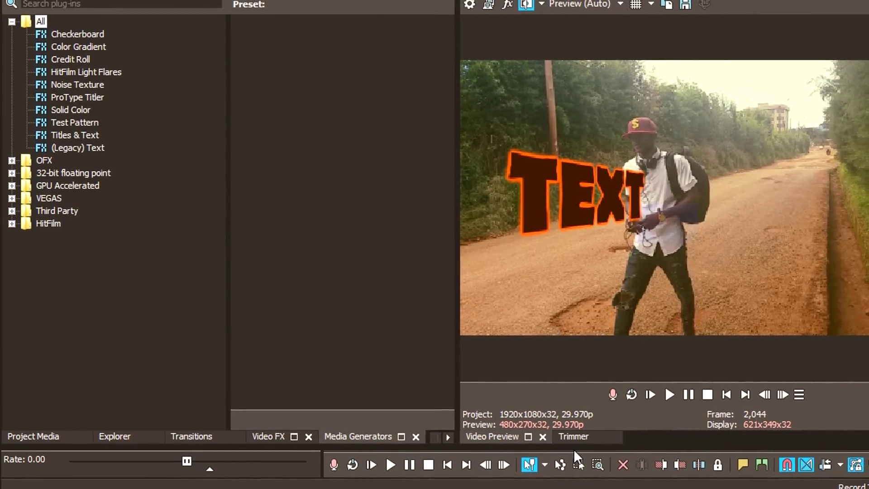
- Resize the timeline and enlarge the preview to see the TEXT title passing behind the walker
drag(574, 447, 523, 294)
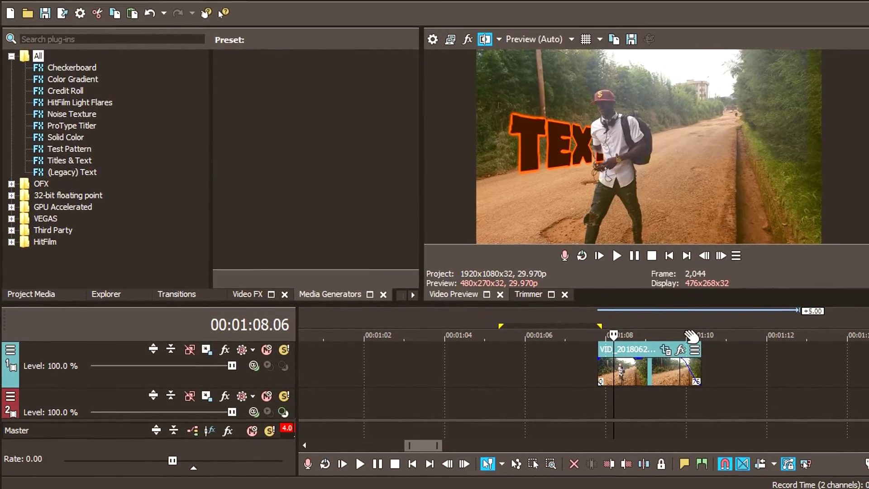
drag(649, 302, 648, 416)
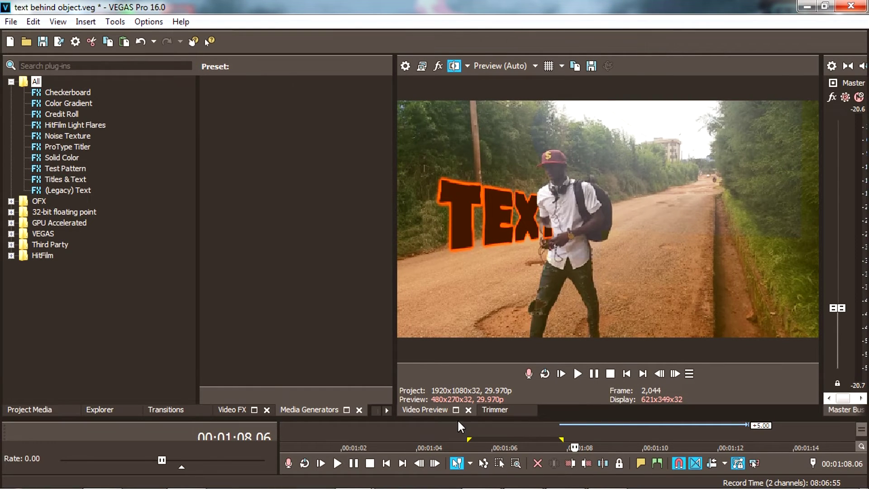
- Expand the timeline tracks and reopen Event Pan/Crop on the walking-man clip to review the mask
drag(457, 419, 459, 296)
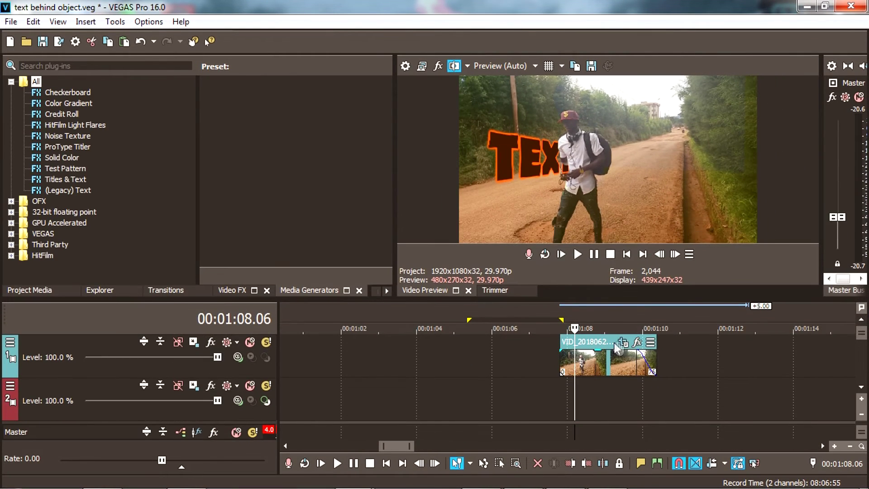
click(623, 344)
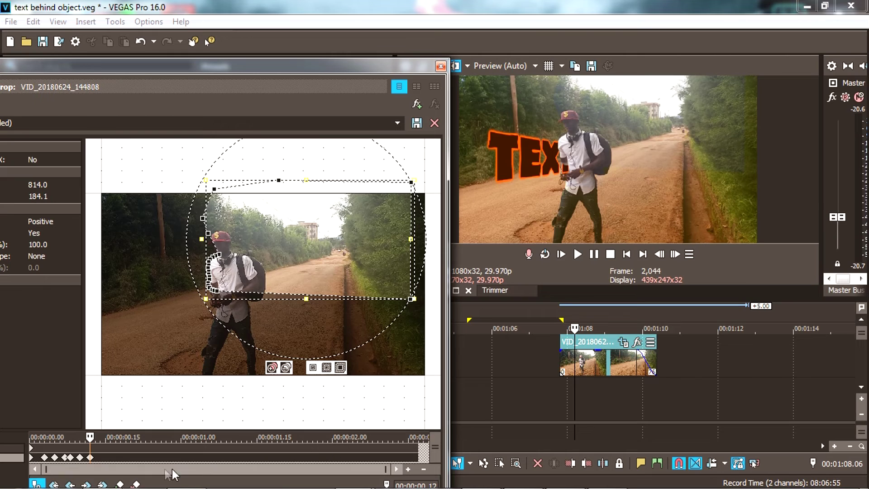